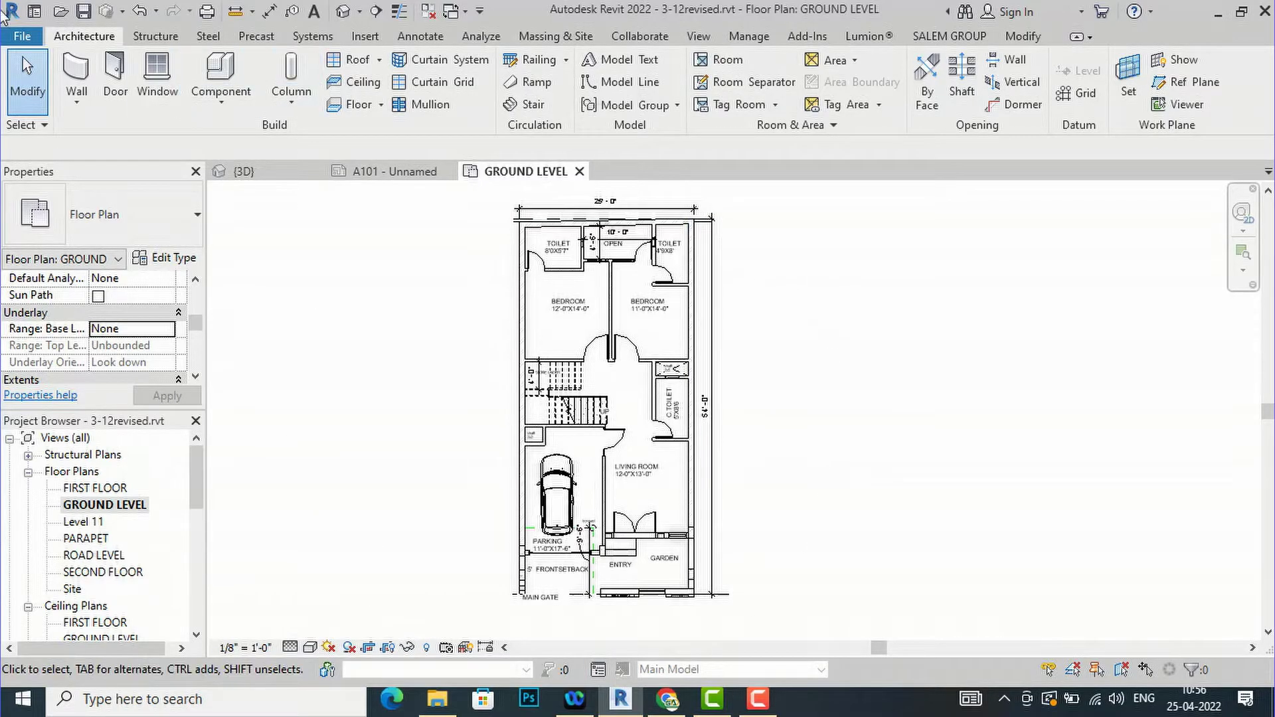
Open the File menu while the GROUND LEVEL floor plan of 3-12revised.rvt is displayed.
{"action": "left_click", "coordinate": [22, 38]}
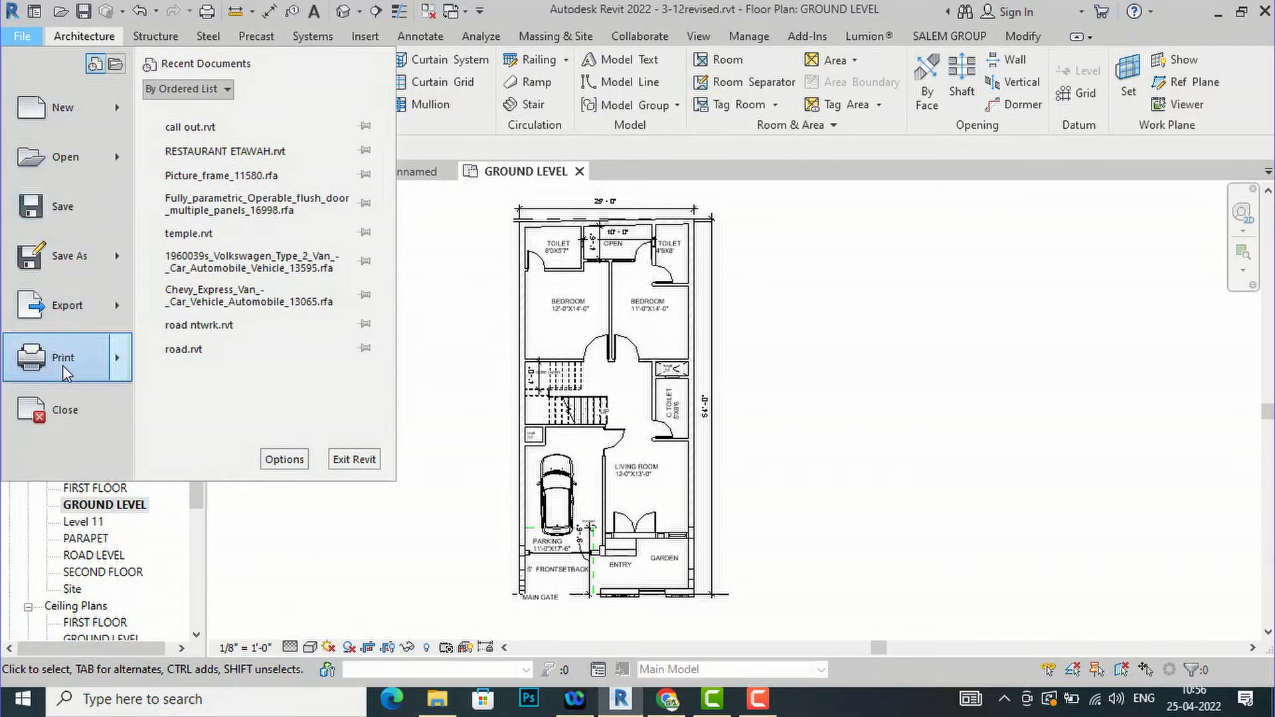
Open the Print dialog, review the printer Name list, then switch to Google Chrome.
{"action": "key", "text": "Escape"}
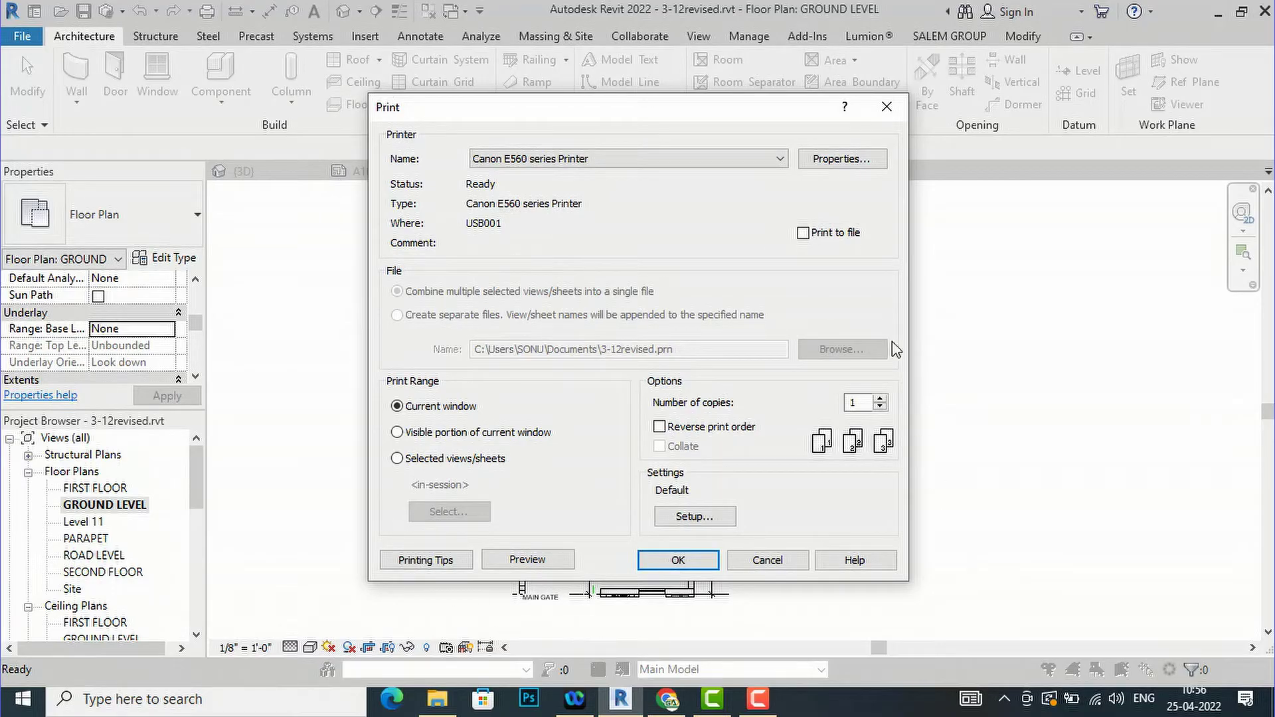
{"action": "left_click", "coordinate": [563, 171]}
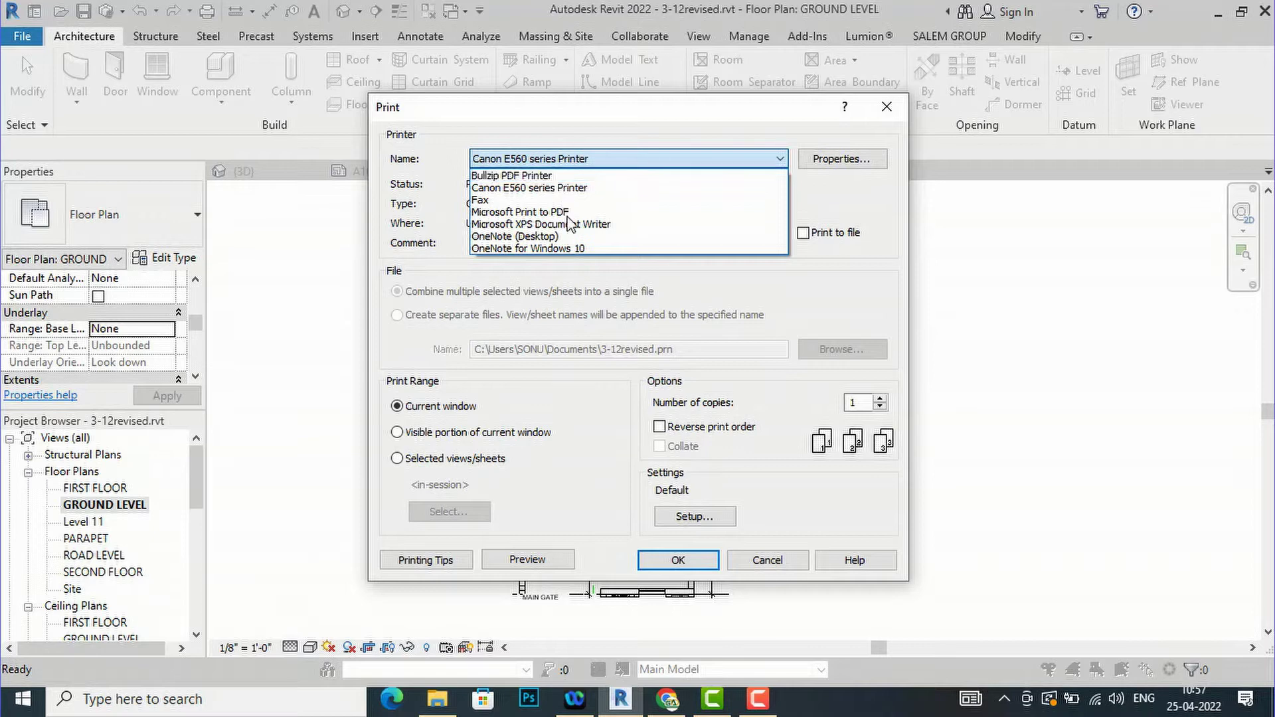
{"action": "left_click", "coordinate": [667, 701]}
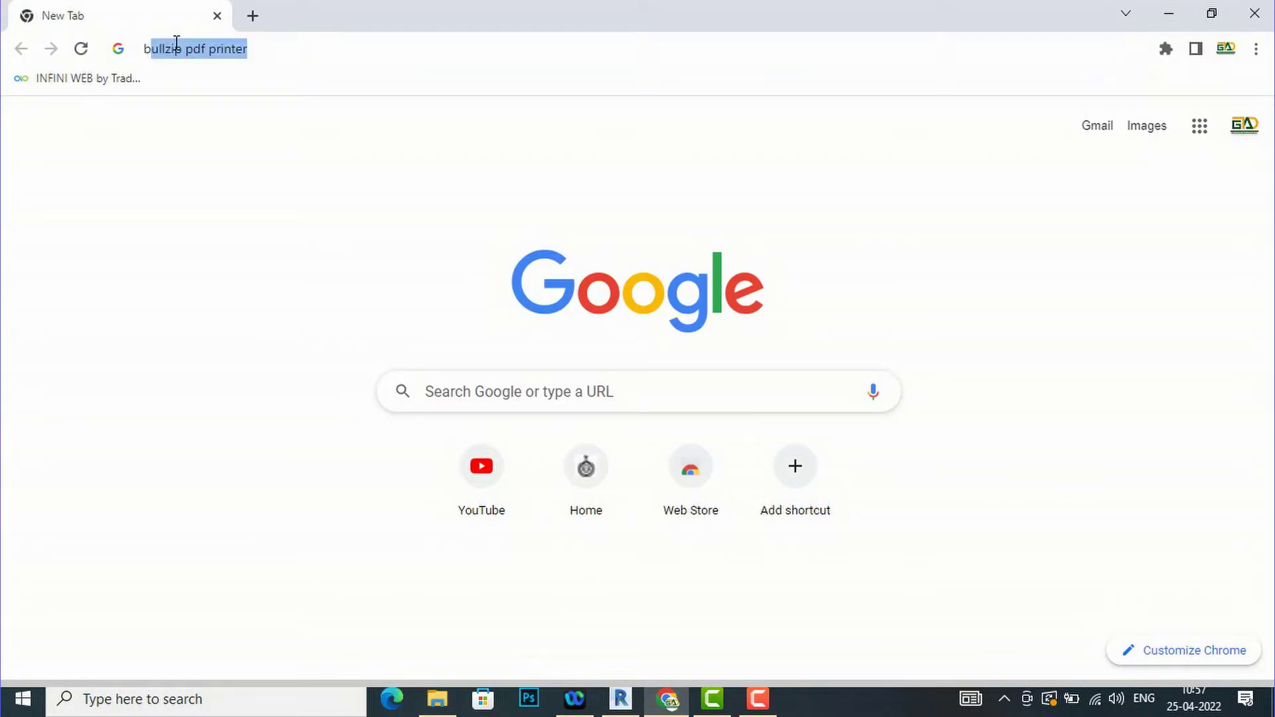
Search 'bullzip pdf printer', open Bullzip.com's FREE PDF Printer page, then return to Revit's printer list.
{"action": "type", "text": "bullz"}
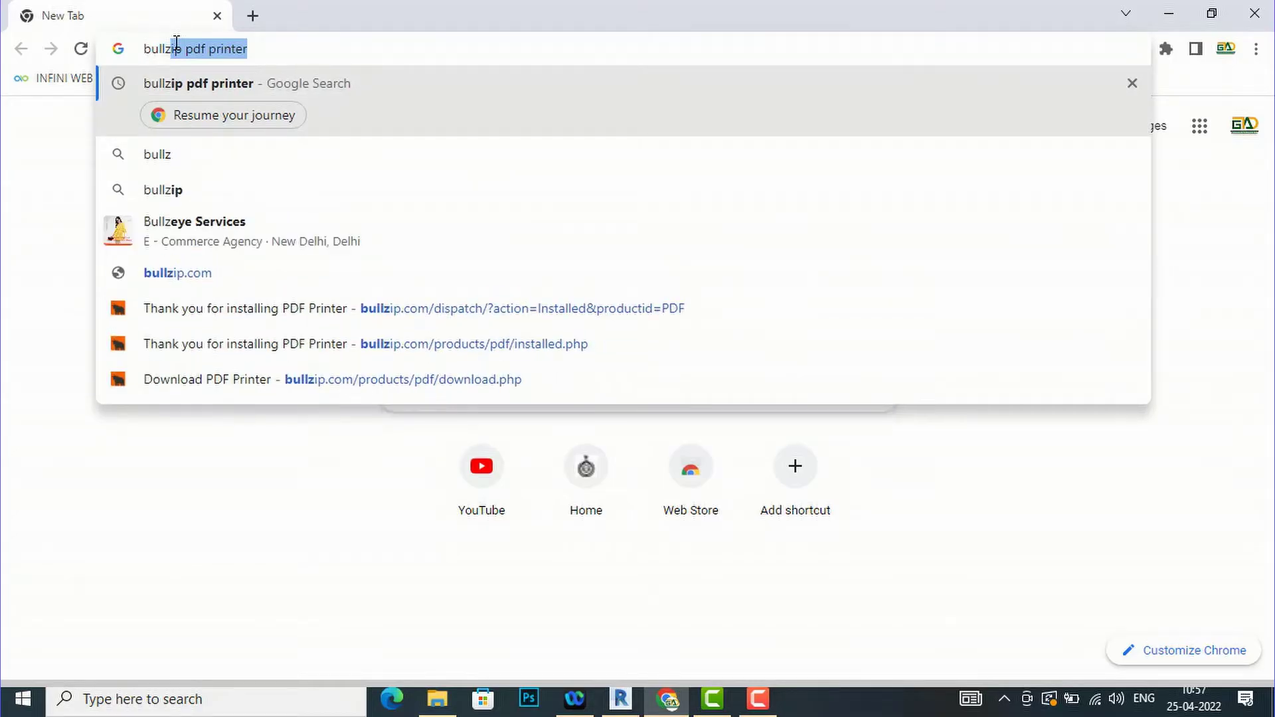
{"action": "left_click", "coordinate": [220, 95]}
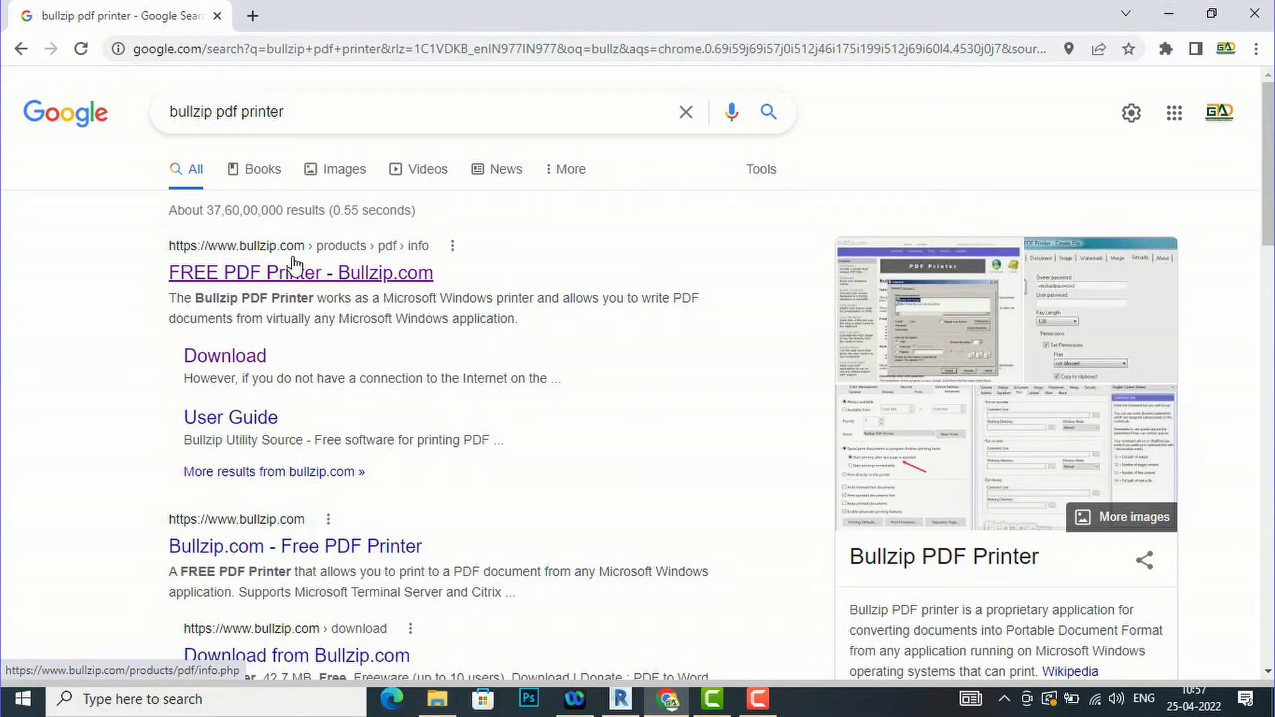
{"action": "left_click", "coordinate": [188, 278]}
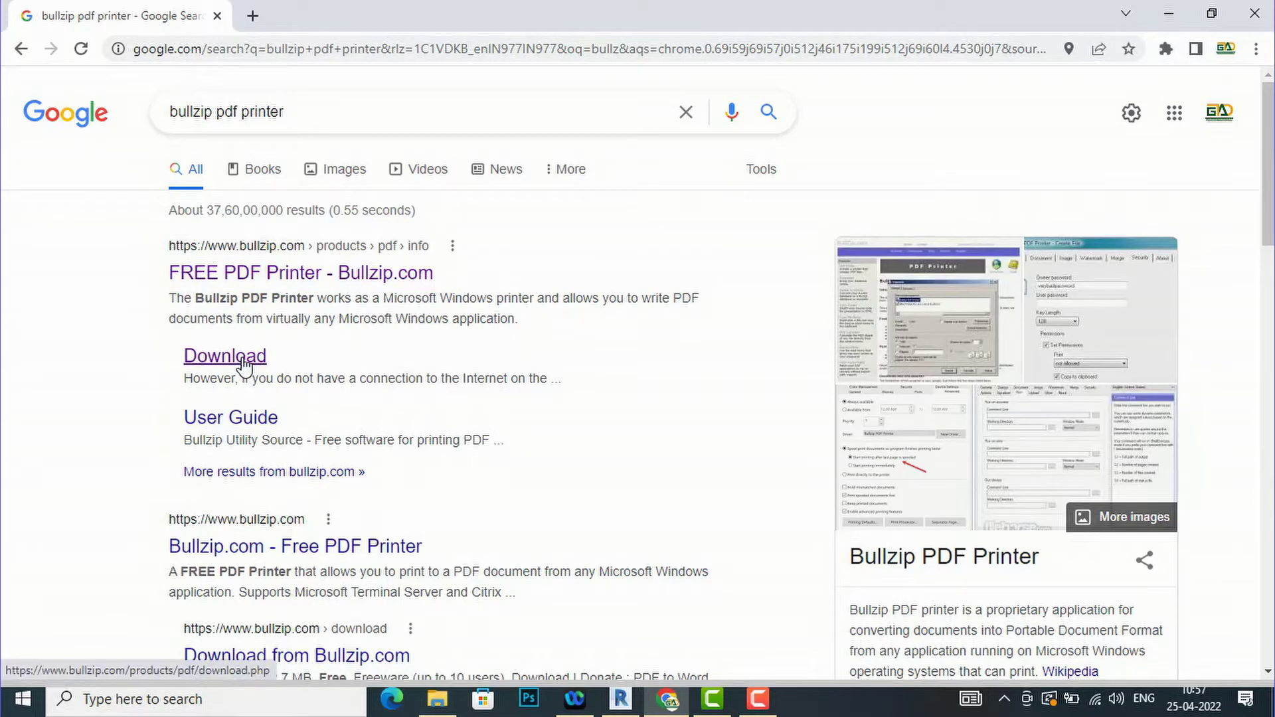
{"action": "left_click", "coordinate": [242, 273]}
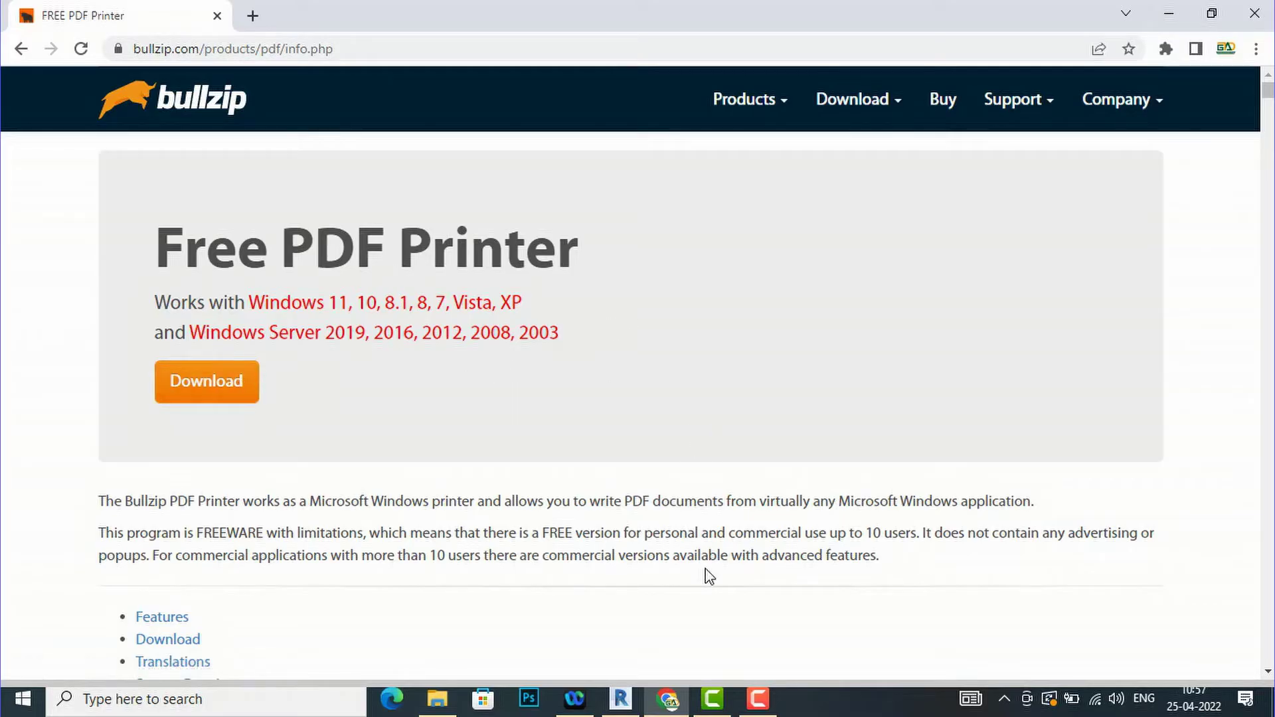
{"action": "left_click", "coordinate": [620, 698]}
{"action": "left_click", "coordinate": [694, 162]}
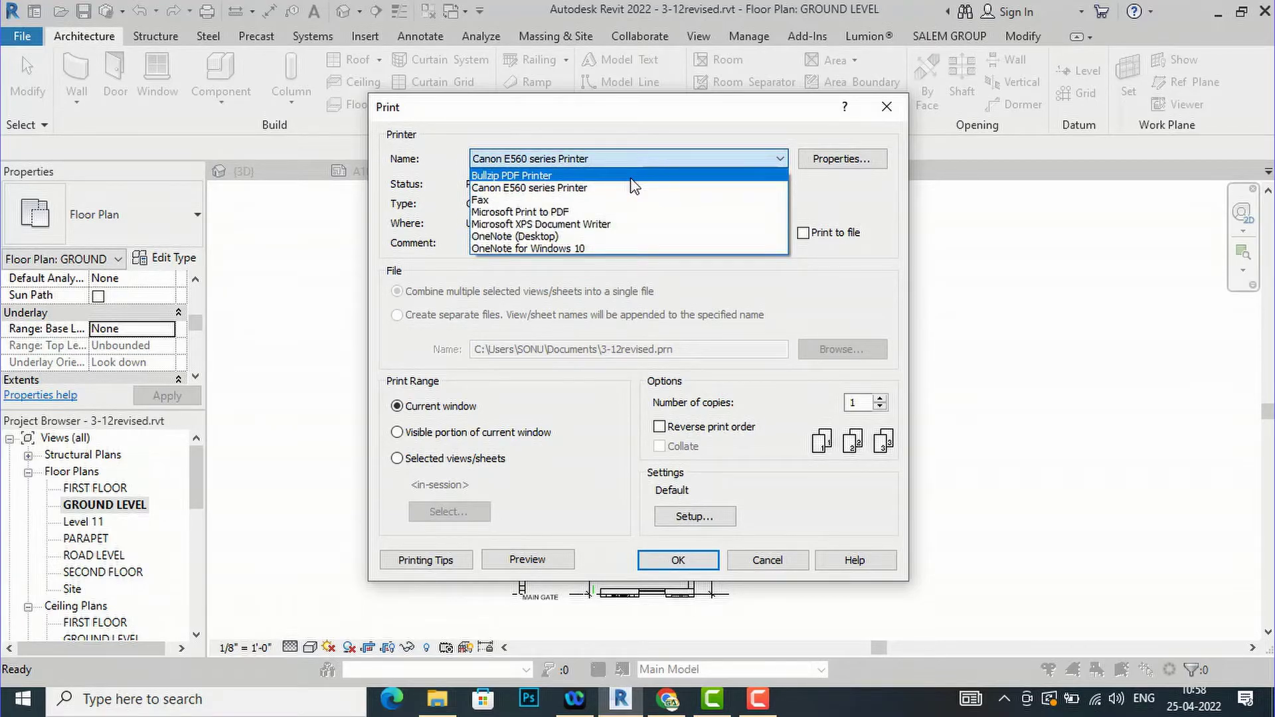
Select Bullzip PDF Printer and set its layout to Portrait with 1 page per sheet.
{"action": "left_click", "coordinate": [631, 177]}
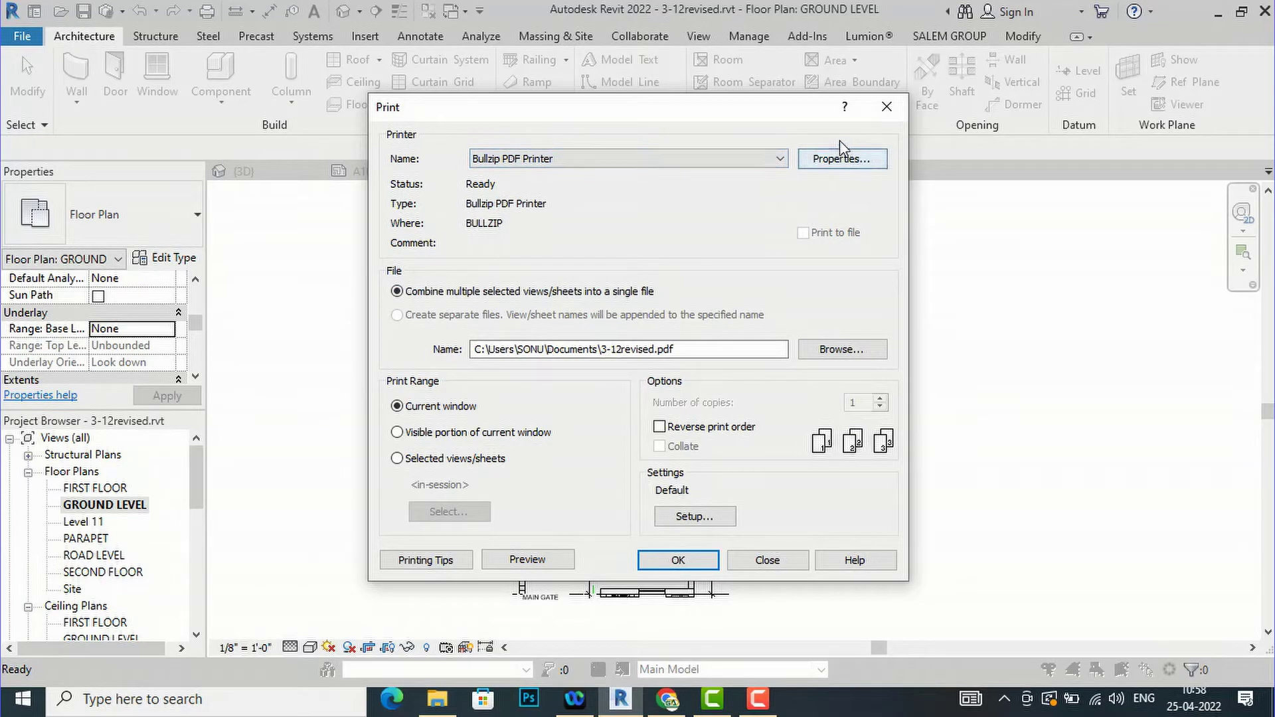
{"action": "left_click", "coordinate": [840, 163]}
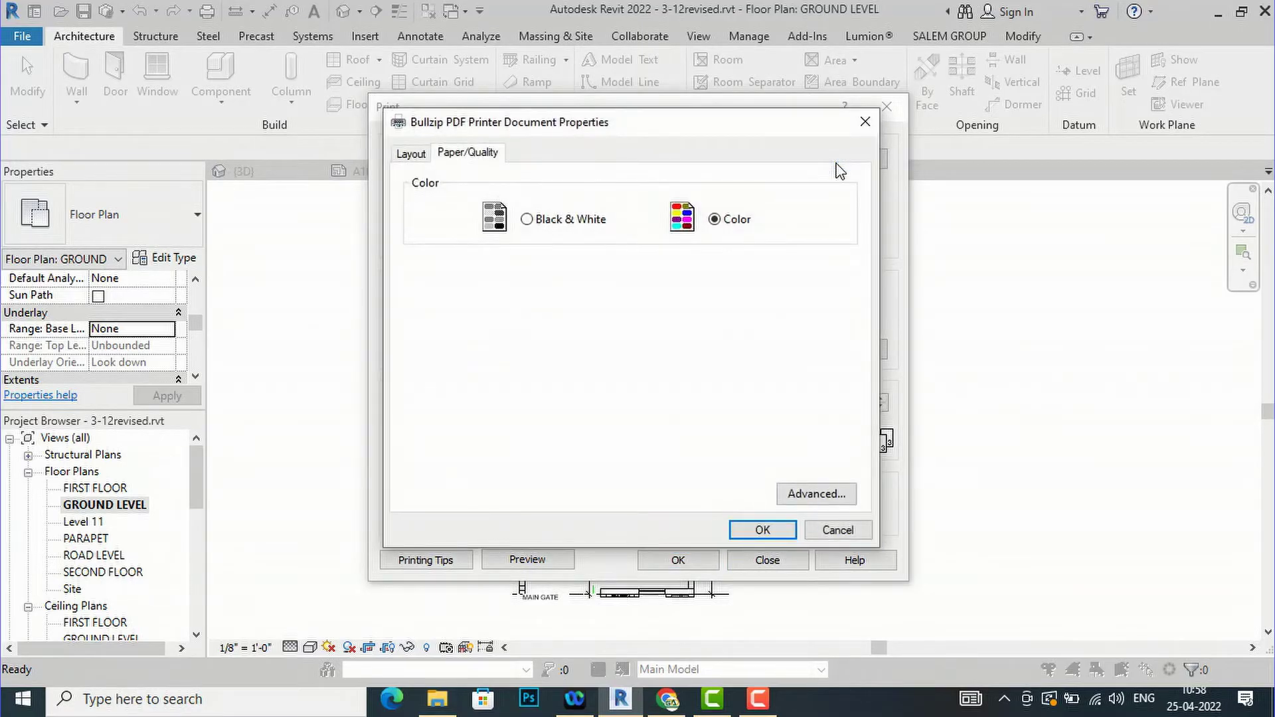
{"action": "left_click", "coordinate": [411, 154]}
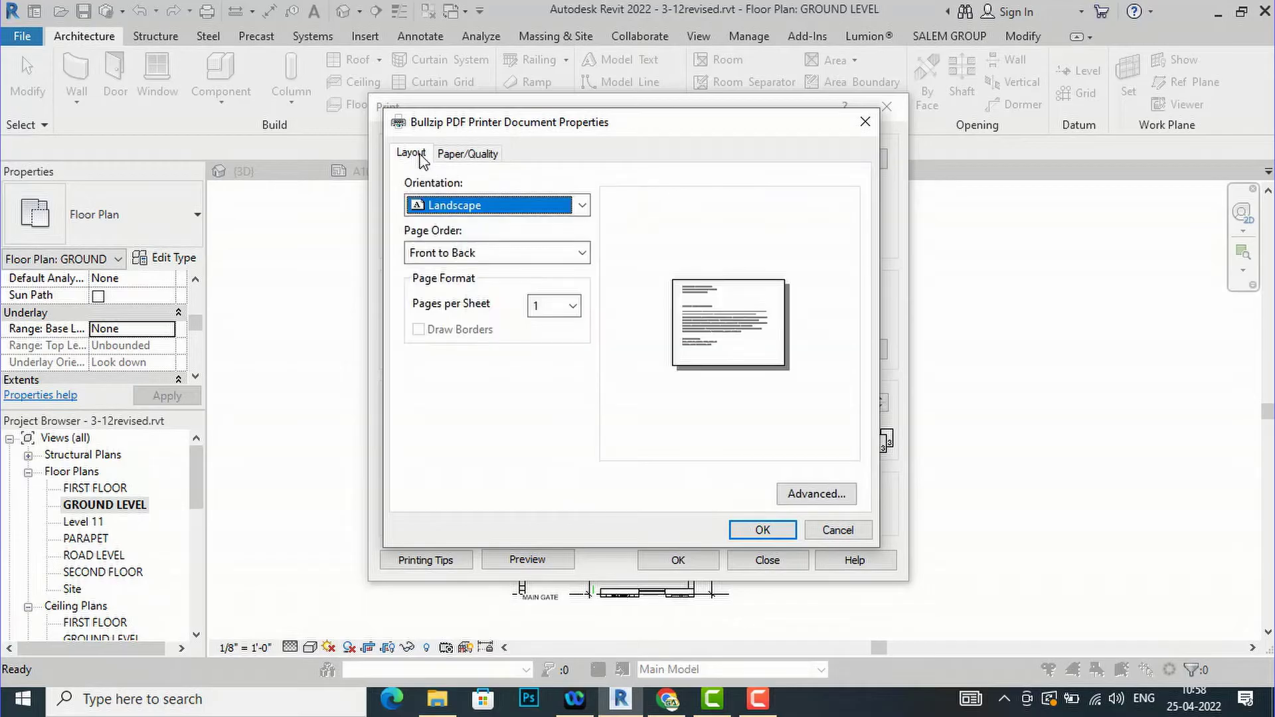
{"action": "left_click", "coordinate": [582, 208]}
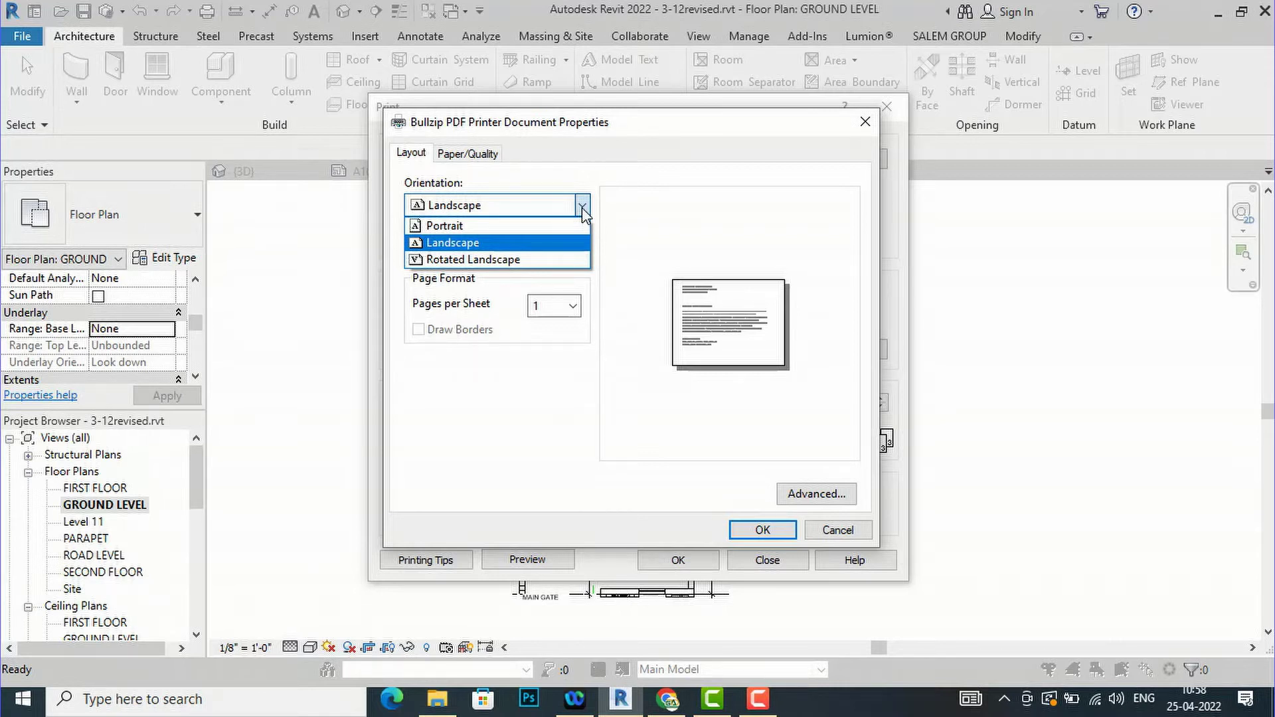
{"action": "left_click", "coordinate": [458, 229]}
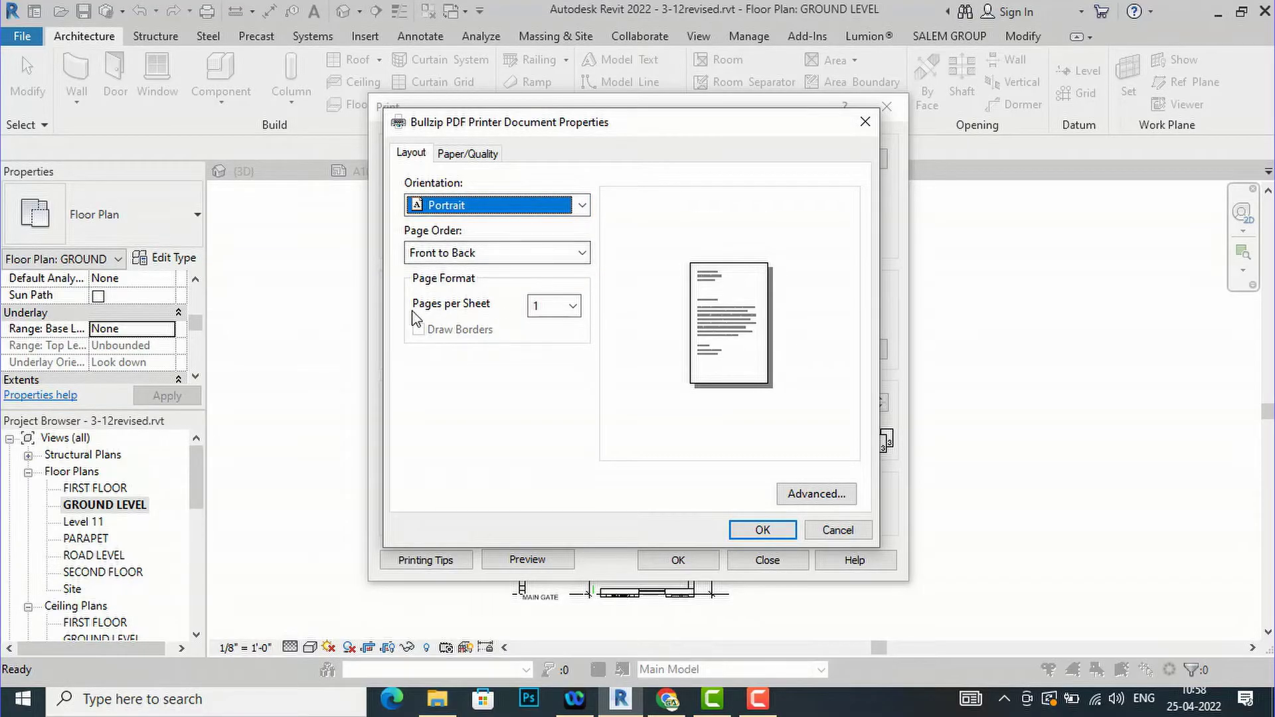
{"action": "left_click", "coordinate": [561, 305]}
{"action": "left_click", "coordinate": [554, 335]}
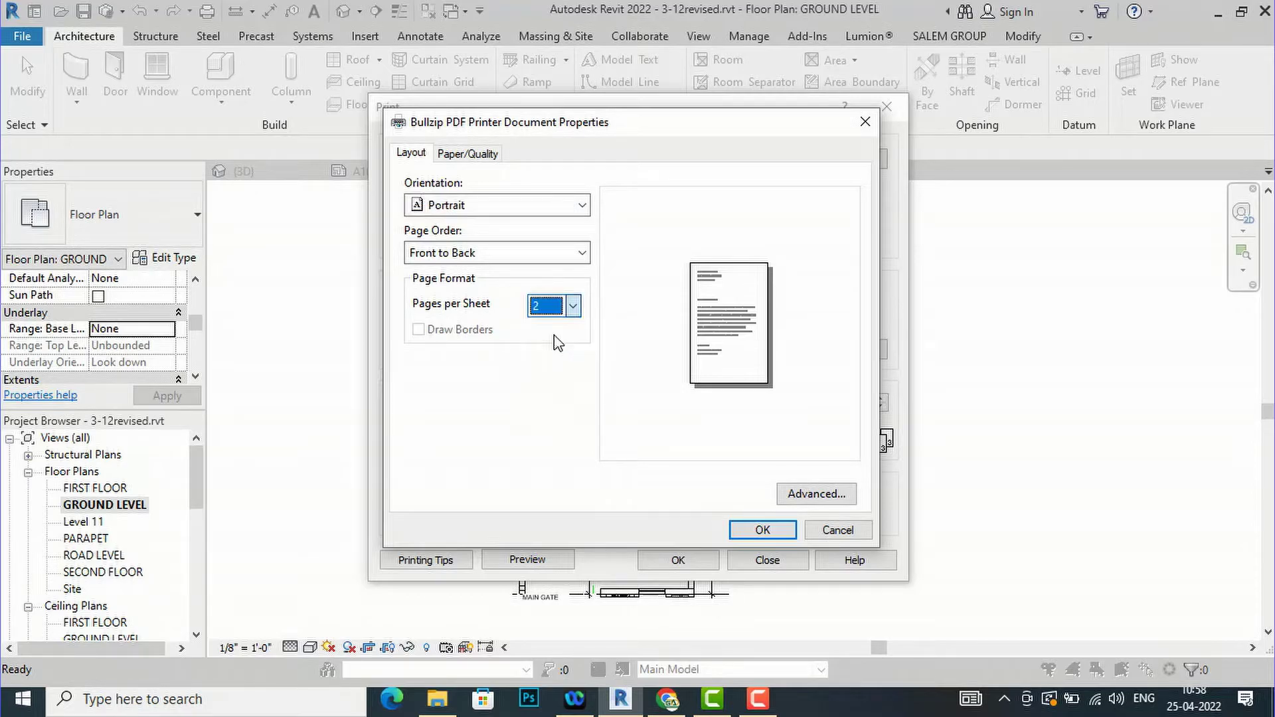
{"action": "left_click", "coordinate": [572, 306]}
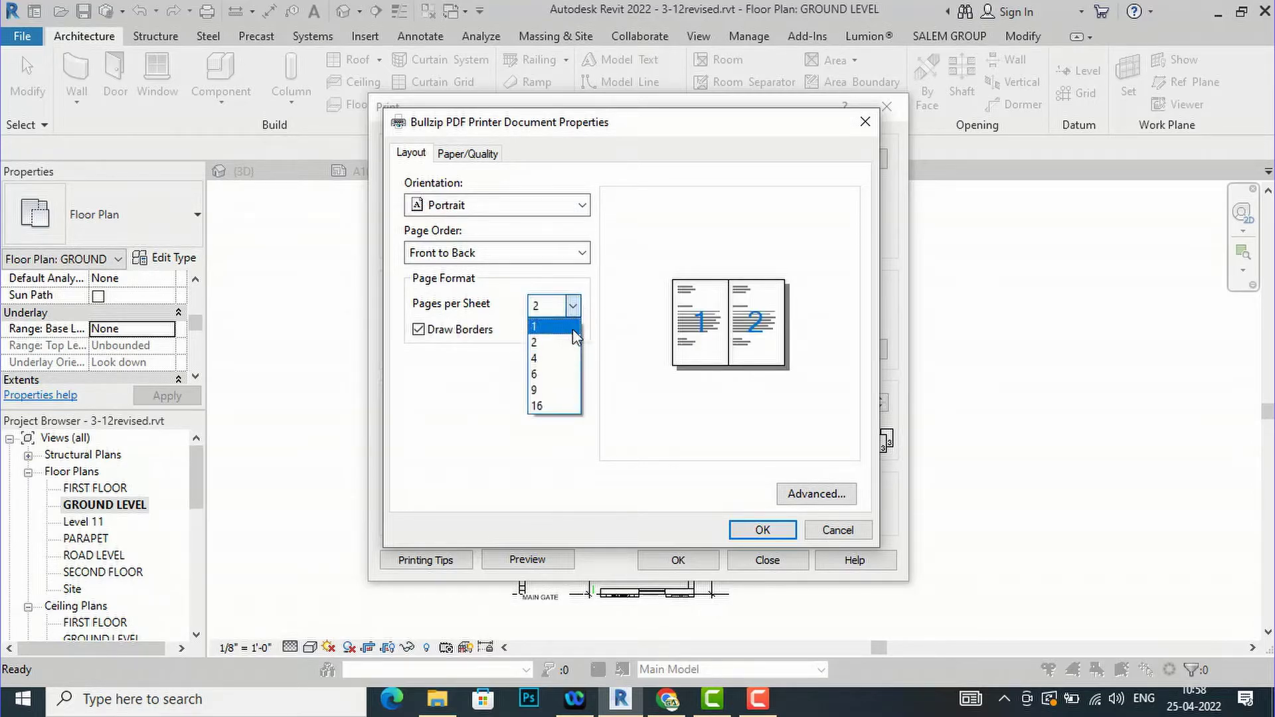
{"action": "left_click", "coordinate": [564, 374]}
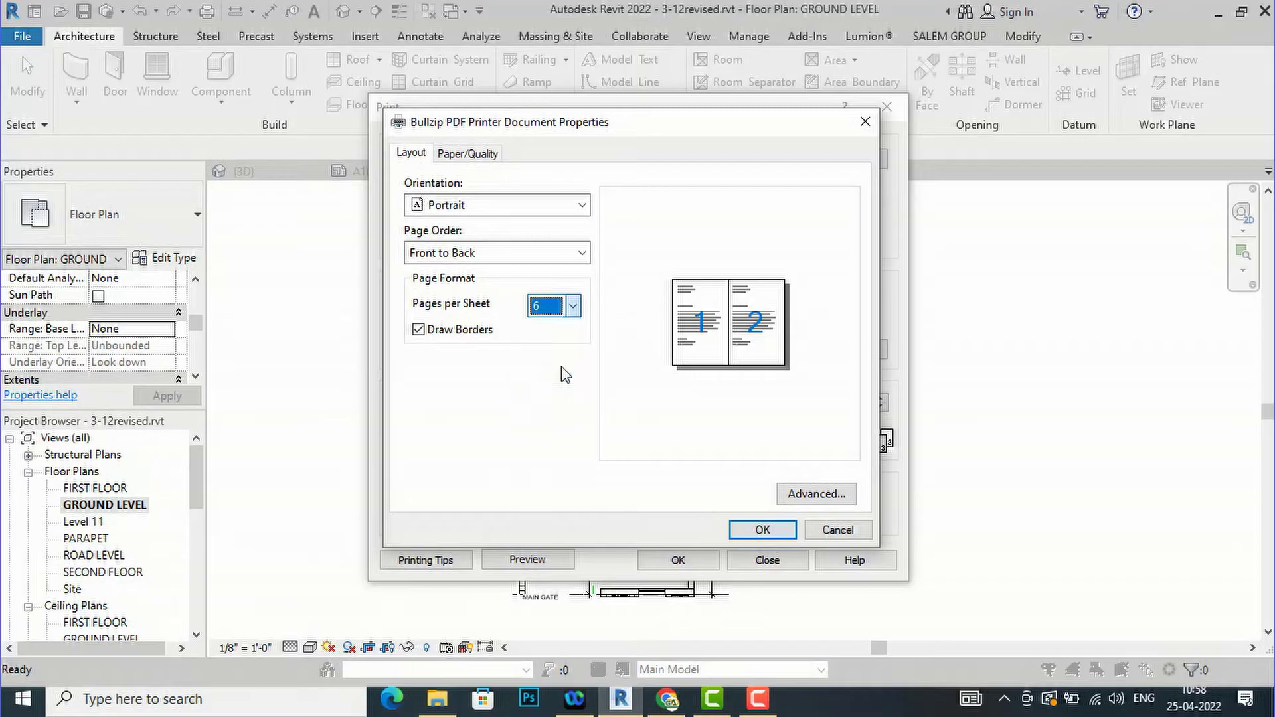
{"action": "left_click", "coordinate": [573, 306]}
{"action": "key", "text": "Escape"}
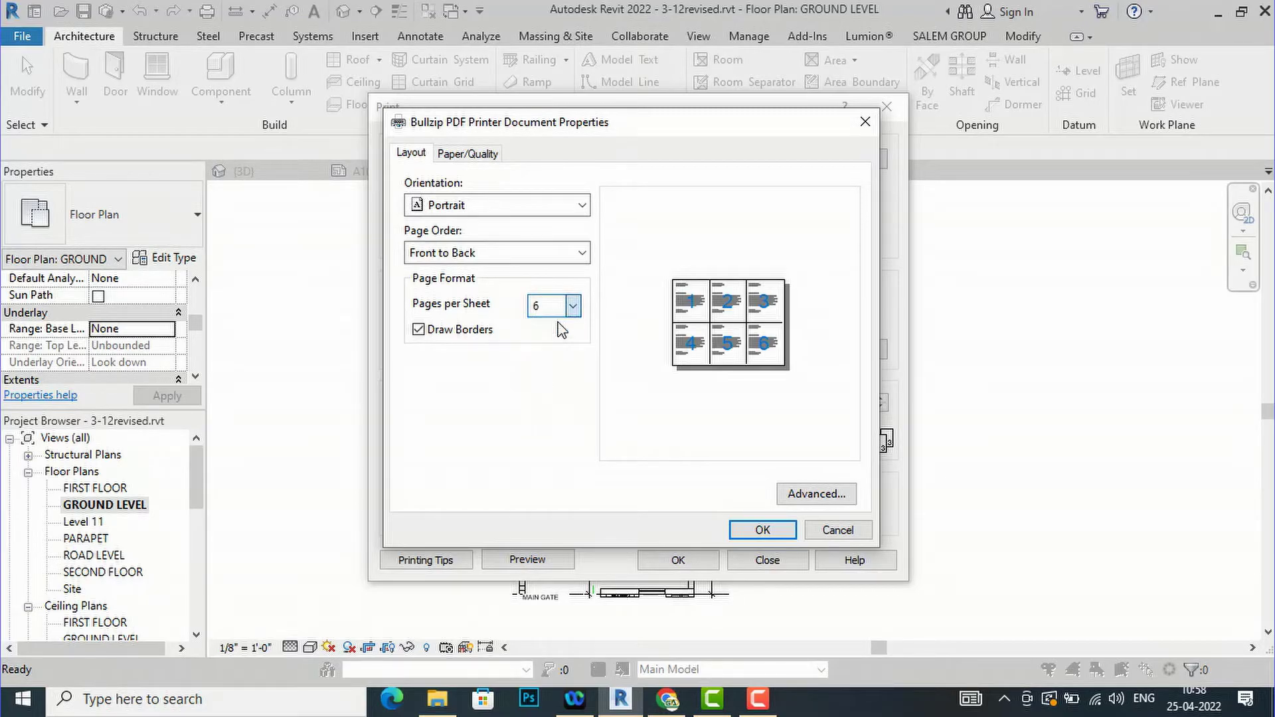
{"action": "key", "text": "1"}
{"action": "left_click", "coordinate": [762, 530]}
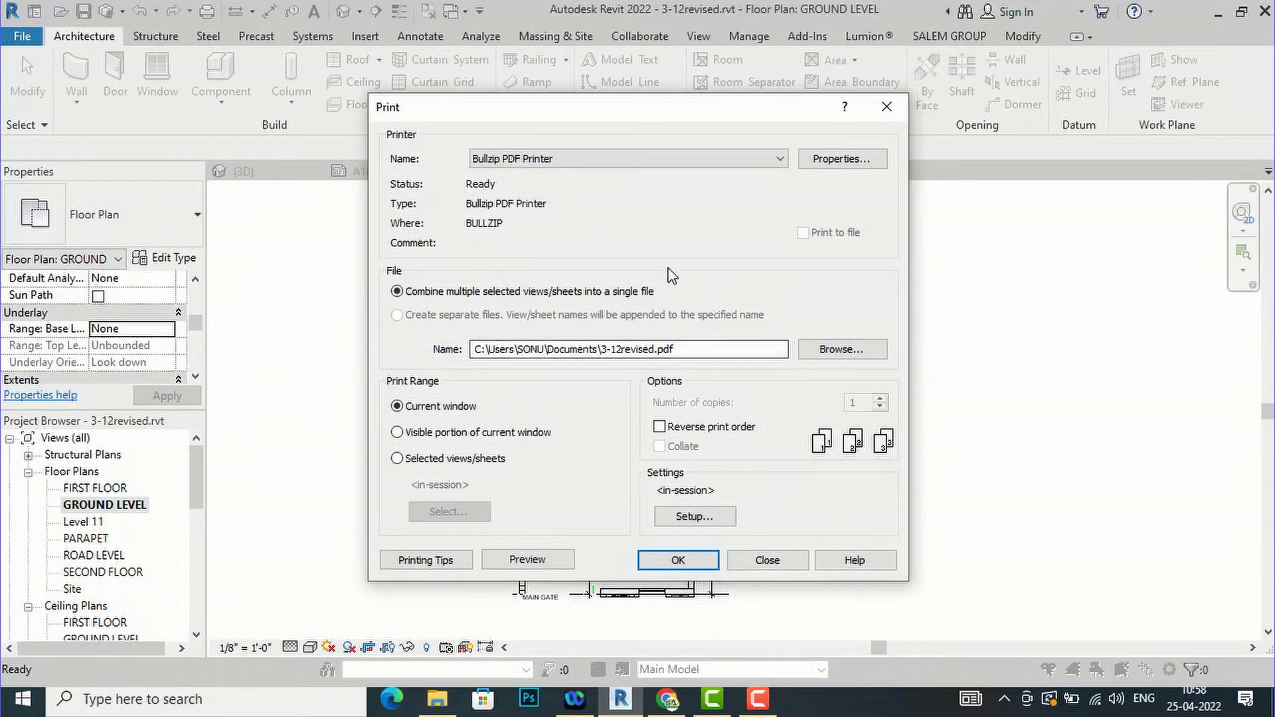
Switch the Bullzip printer's Paper/Quality colour setting to Black & White.
{"action": "left_click", "coordinate": [823, 163]}
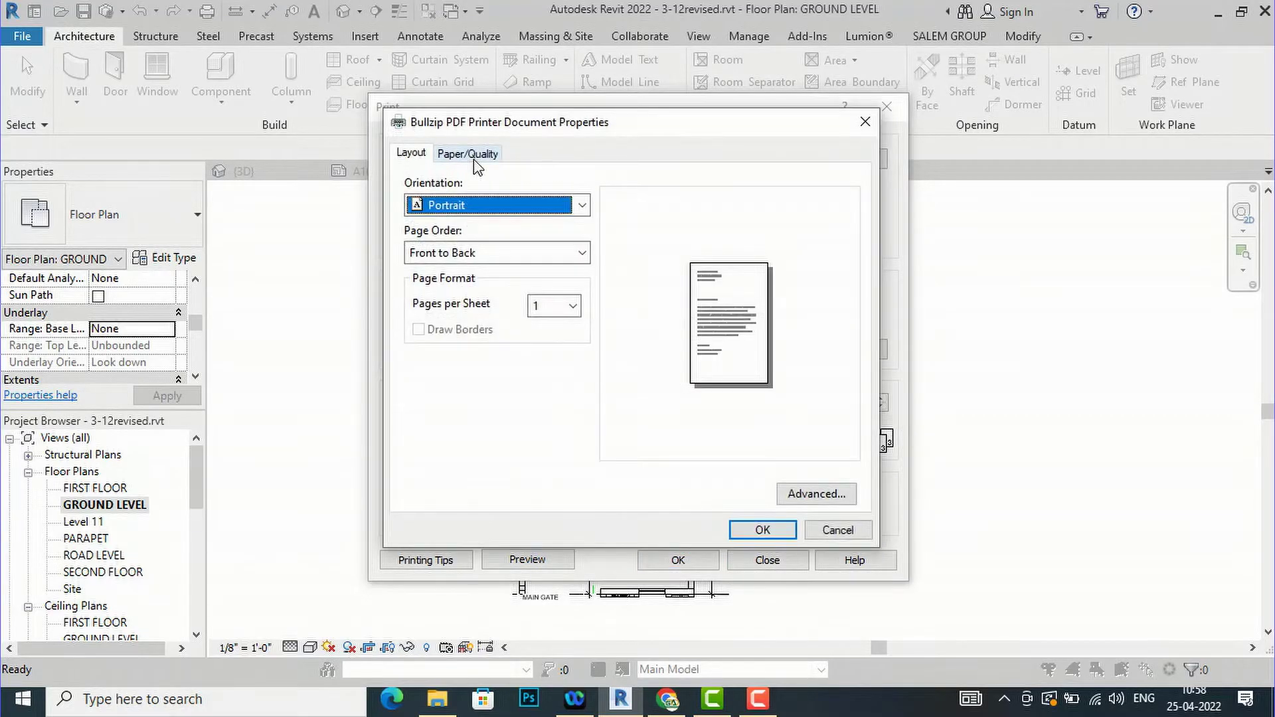
{"action": "left_click", "coordinate": [471, 156]}
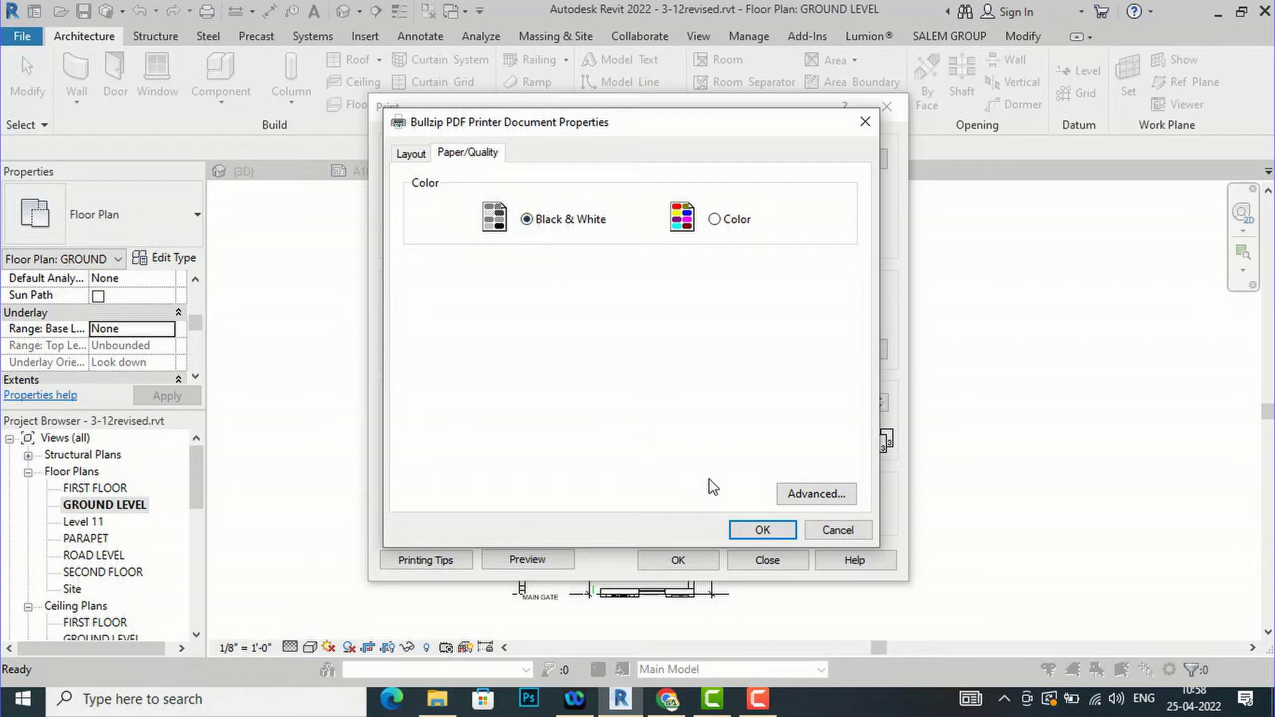
{"action": "left_click", "coordinate": [764, 530]}
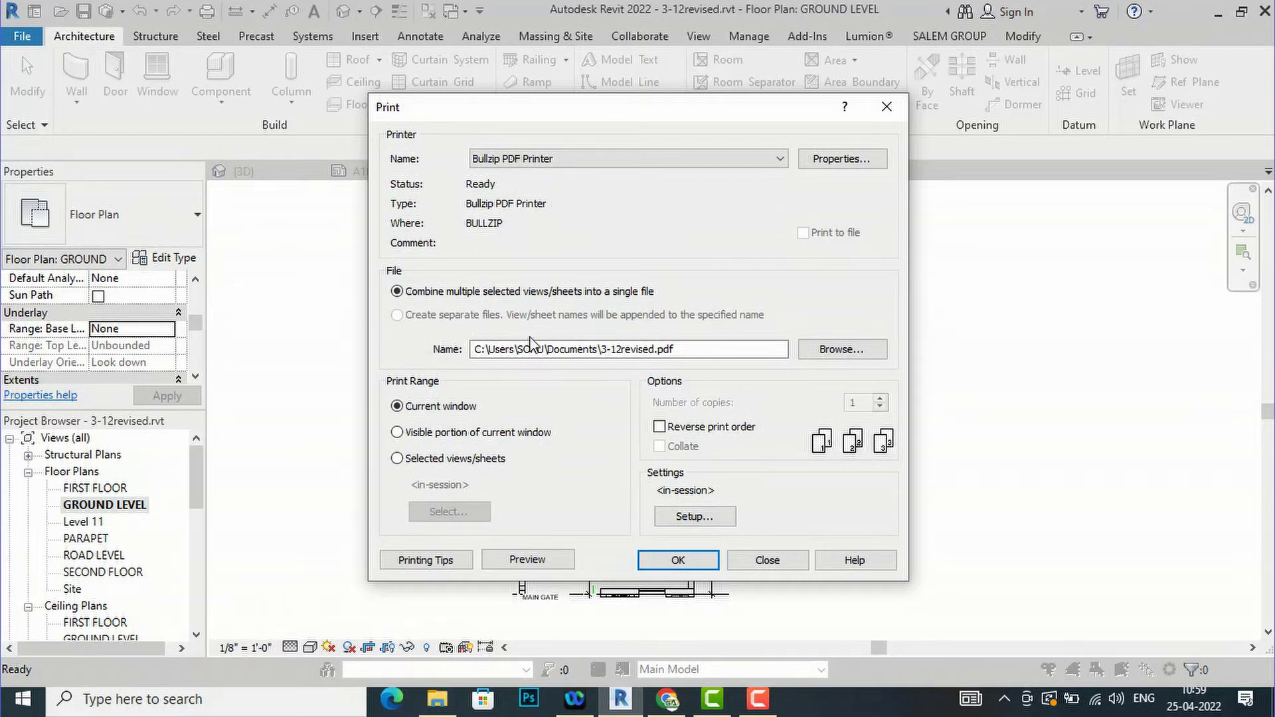
Save the combined 3-12revised.pdf output to This PC > Downloads instead of Documents.
{"action": "left_click", "coordinate": [825, 354]}
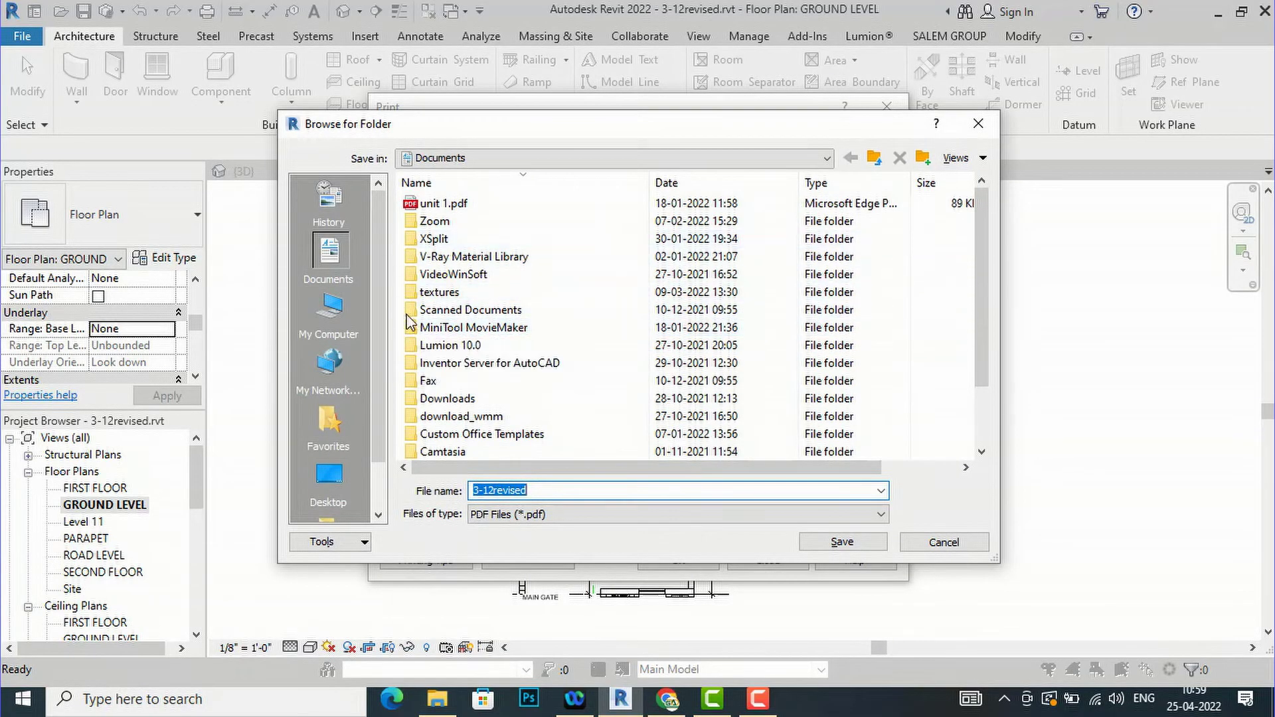
{"action": "left_click", "coordinate": [330, 308]}
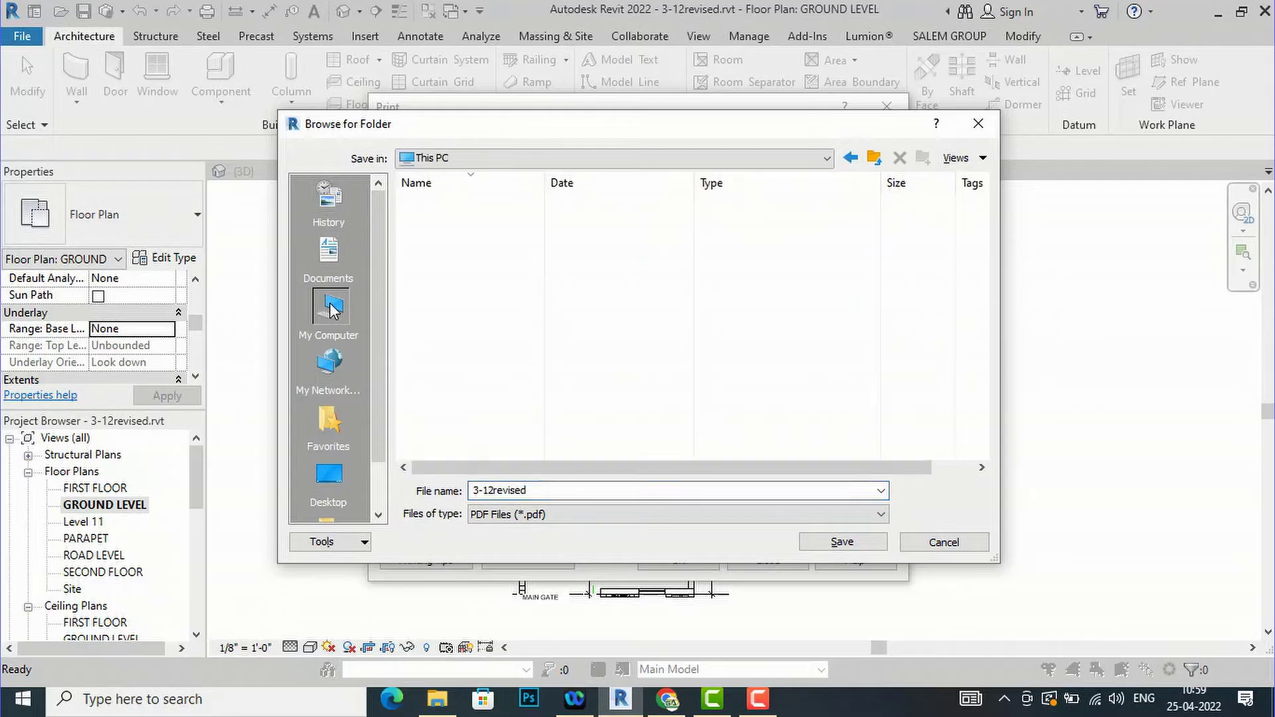
{"action": "left_click", "coordinate": [425, 280]}
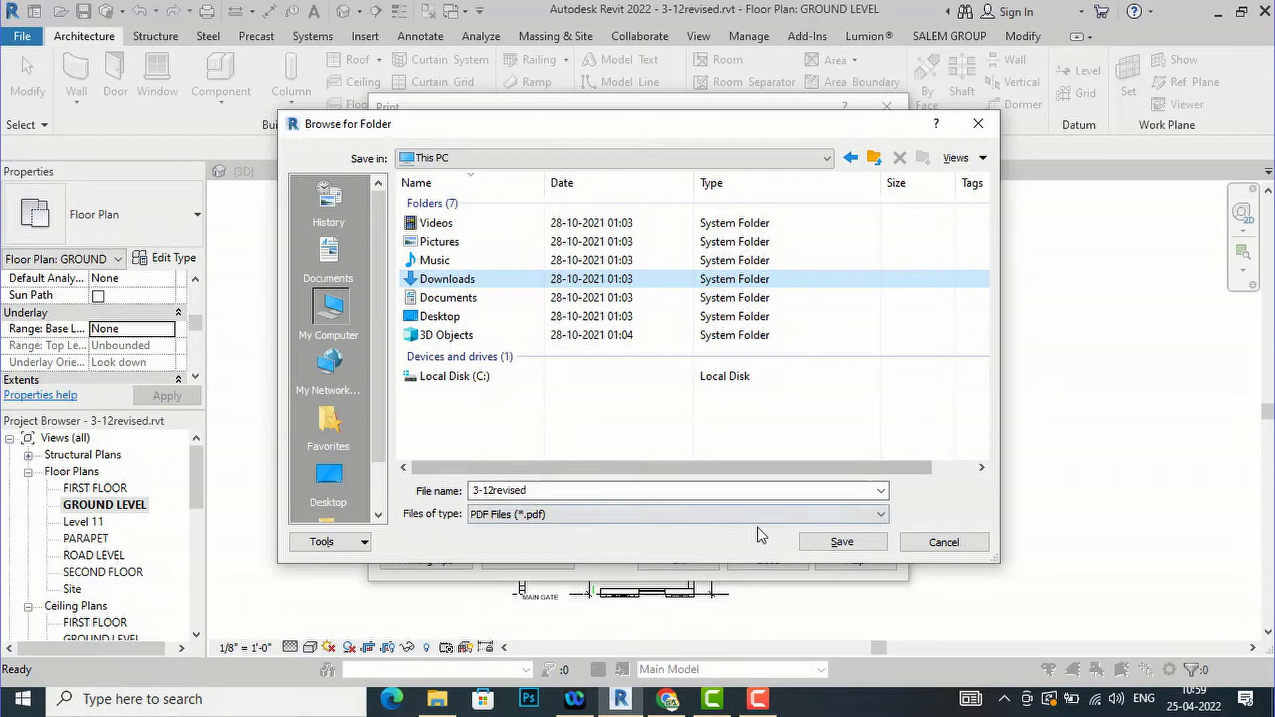
{"action": "left_click", "coordinate": [842, 542]}
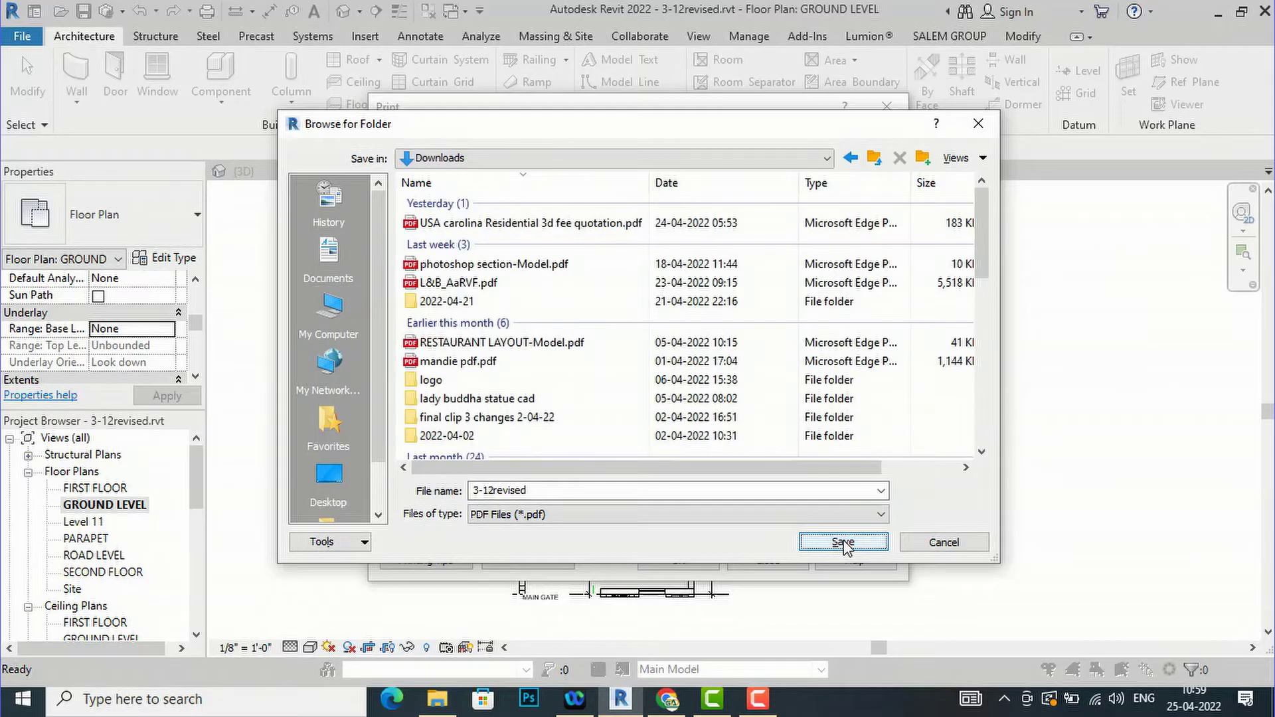
{"action": "left_click", "coordinate": [842, 542]}
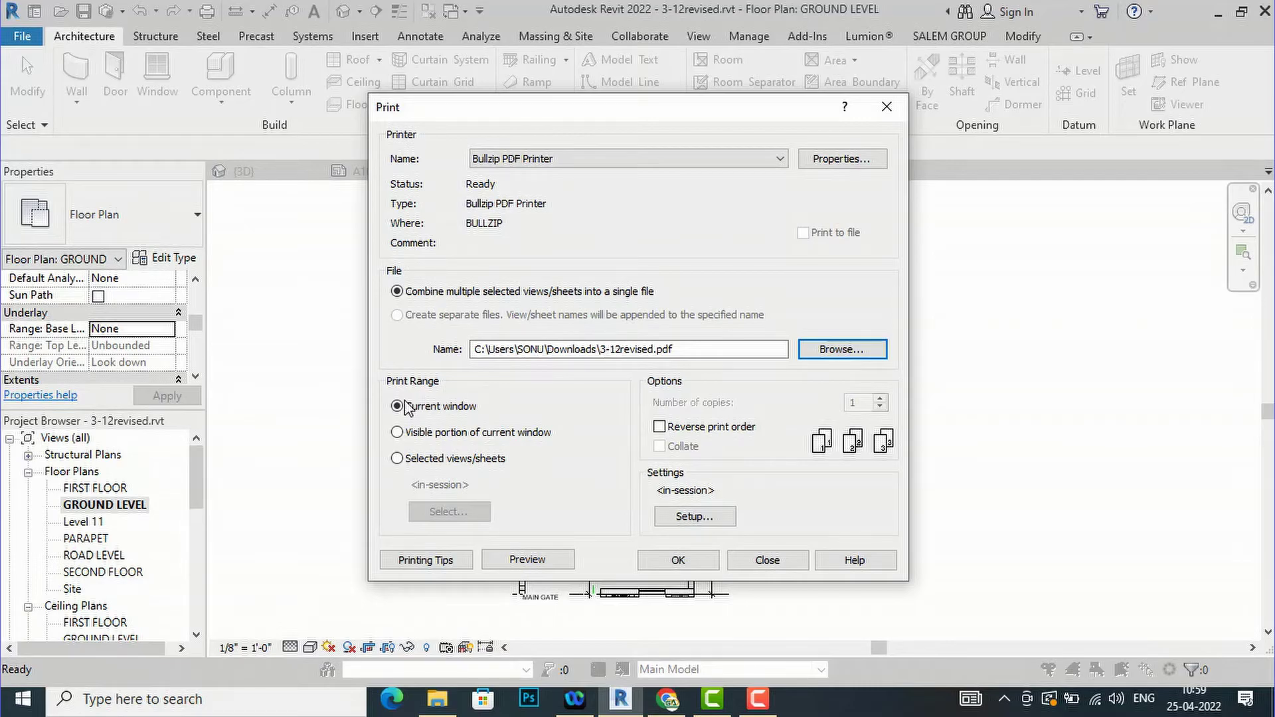
Move the Print dialog aside to view the plan and choose Selected views/sheets.
{"action": "left_click_drag", "start_coordinate": [723, 122], "coordinate": [1172, 179]}
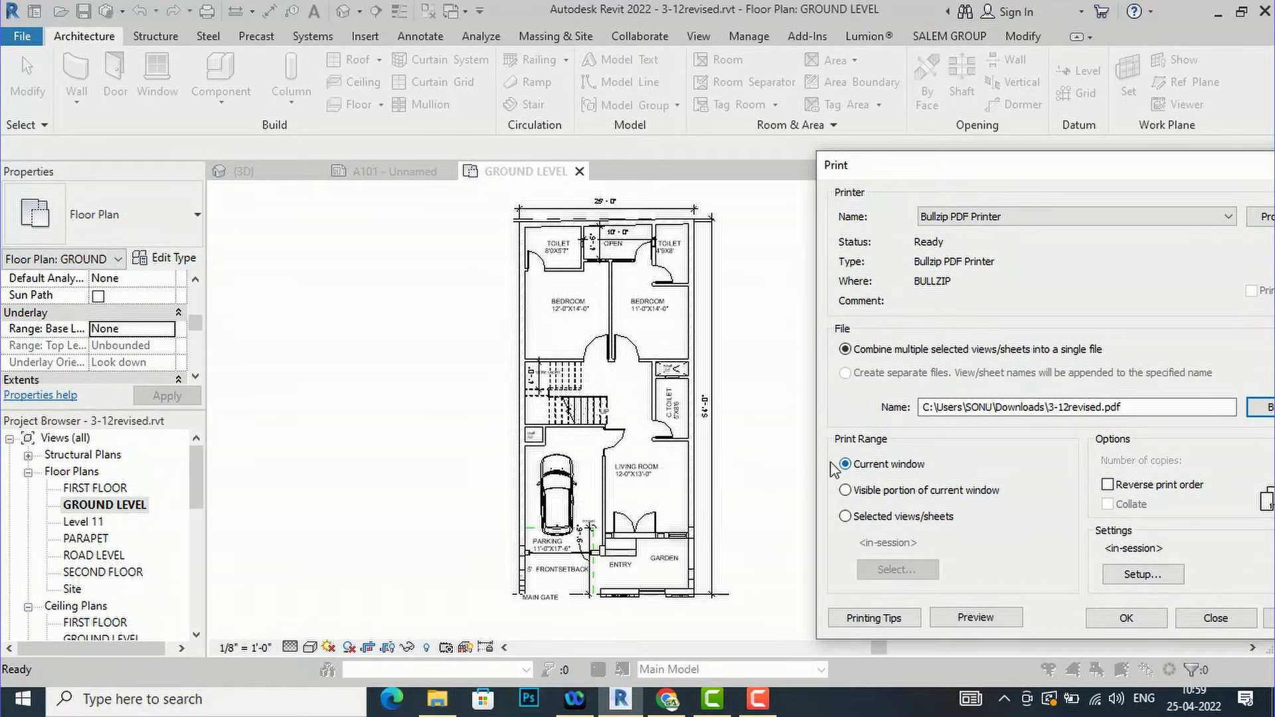
{"action": "left_click_drag", "start_coordinate": [1003, 166], "coordinate": [947, 110]}
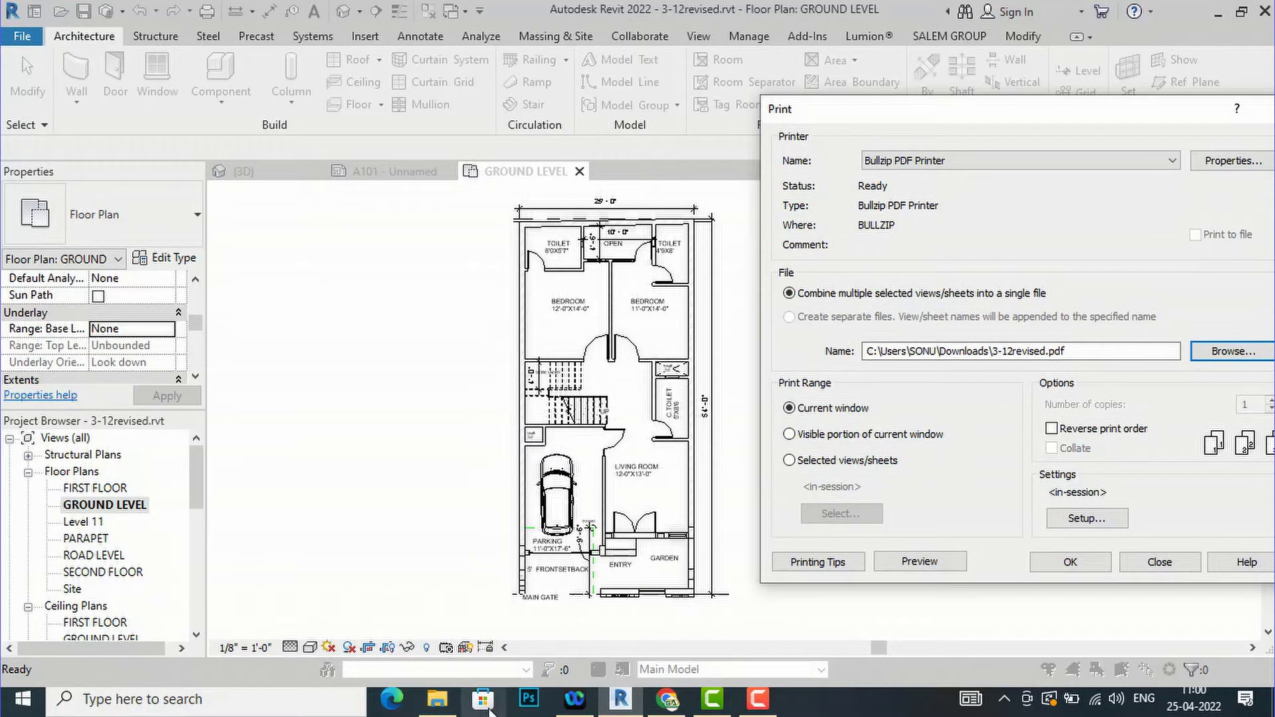
{"action": "left_click", "coordinate": [790, 461]}
{"action": "left_click_drag", "start_coordinate": [963, 117], "coordinate": [525, 70]}
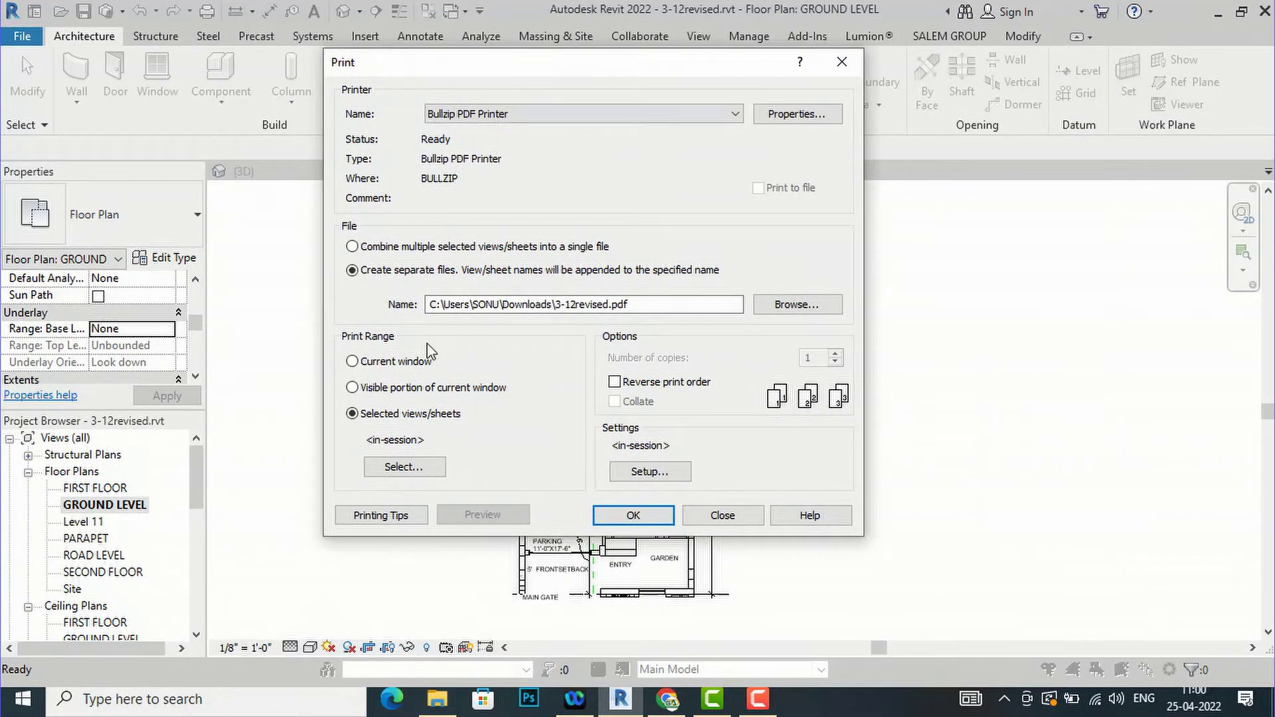
Browse the View/Sheet Set list, cancel without checking anything, and close the Print dialog.
{"action": "left_click", "coordinate": [403, 468]}
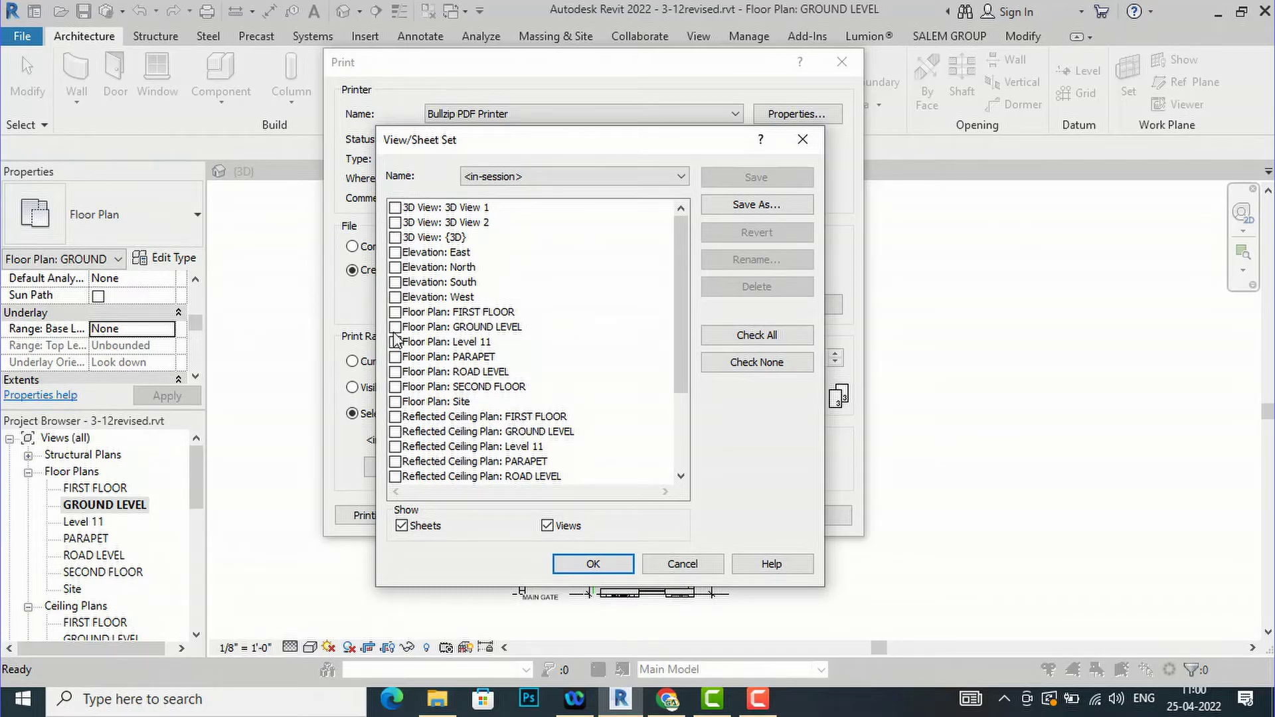
{"action": "scroll", "coordinate": [450, 427], "scroll_direction": "down", "scroll_amount": 2}
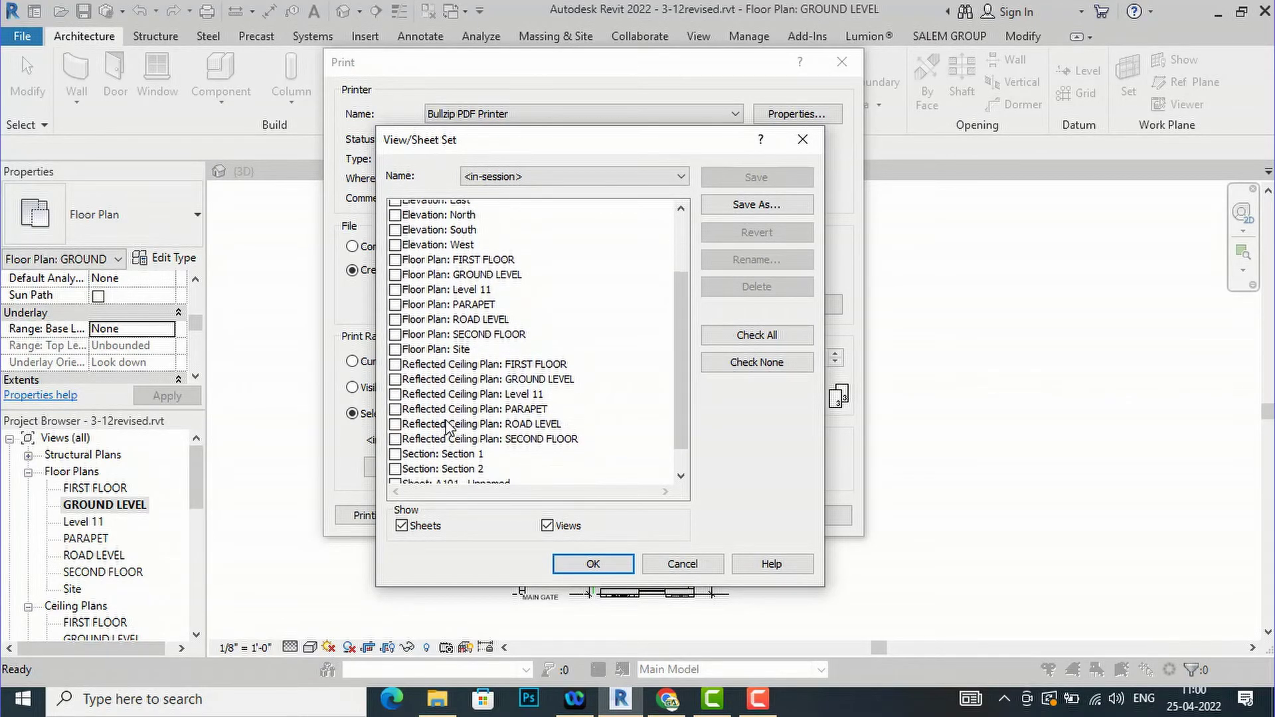
{"action": "scroll", "coordinate": [449, 423], "scroll_direction": "down", "scroll_amount": 1}
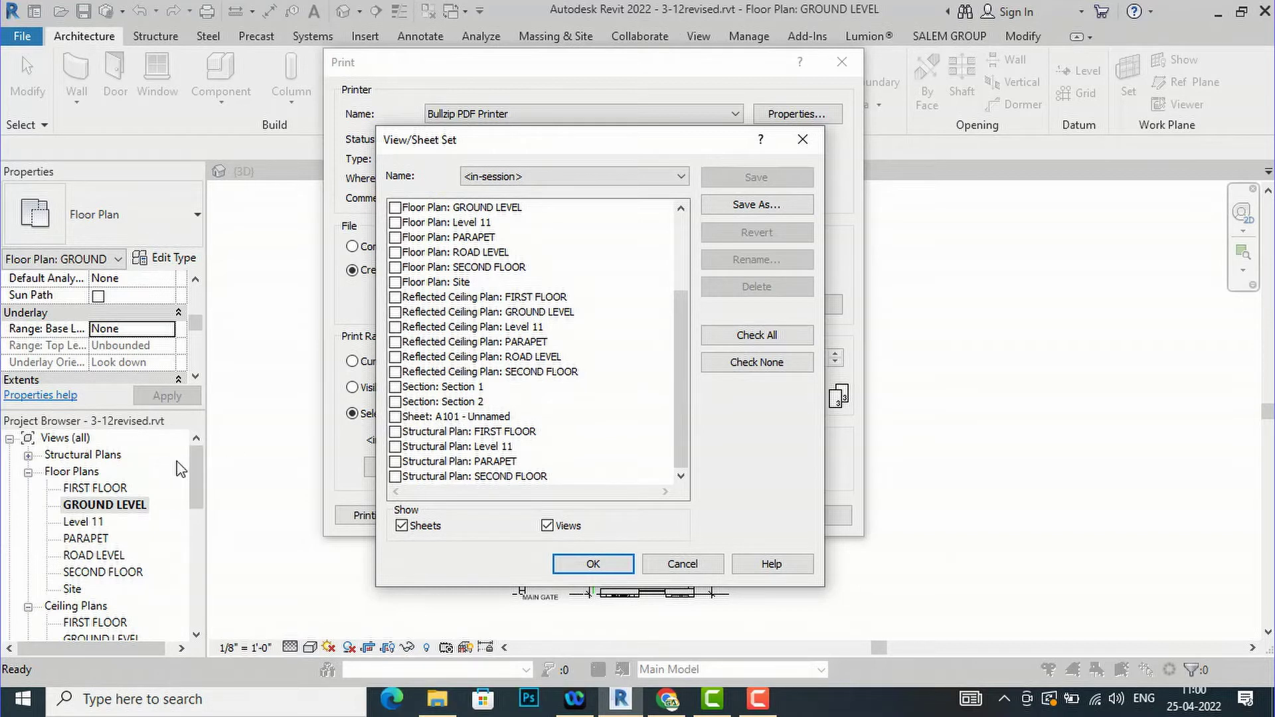
{"action": "left_click", "coordinate": [675, 566]}
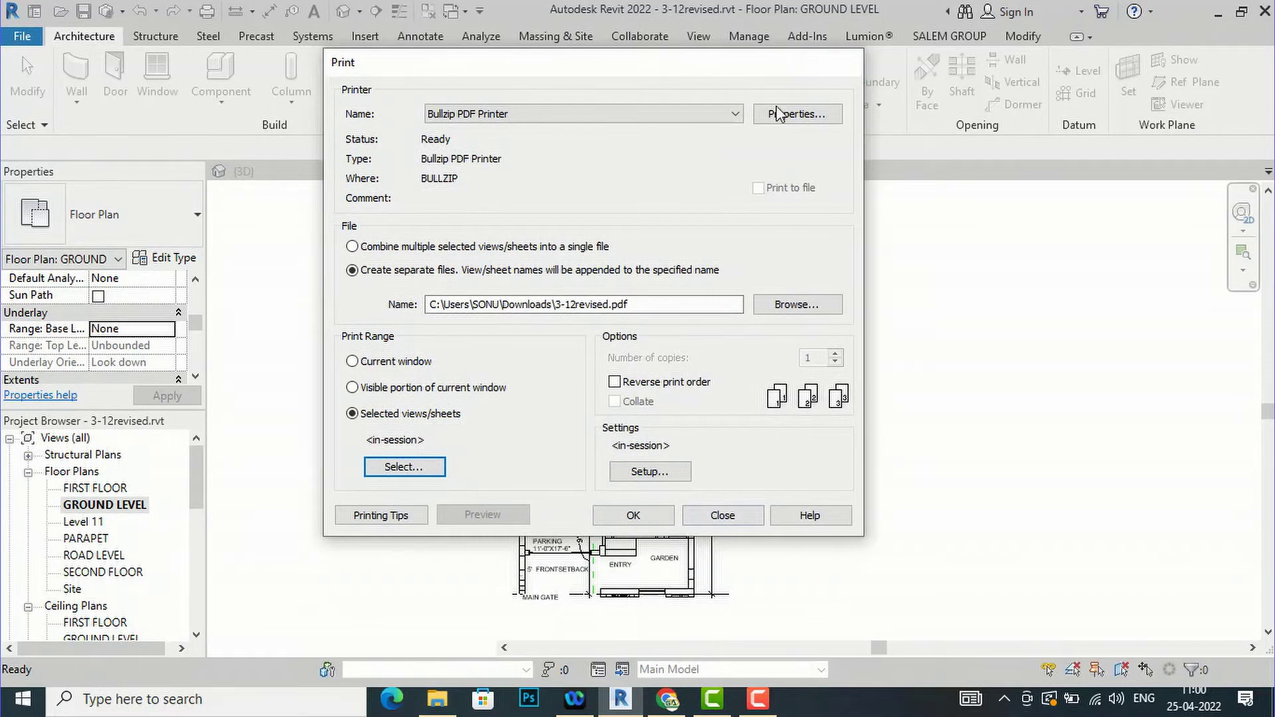
{"action": "left_click", "coordinate": [857, 69]}
{"action": "scroll", "coordinate": [147, 513], "scroll_direction": "down", "scroll_amount": 5}
Open sheet A101 - Unnamed, zoom around its ground floor plan, and reopen Print with Ctrl+P.
{"action": "scroll", "coordinate": [146, 514], "scroll_direction": "down", "scroll_amount": 3}
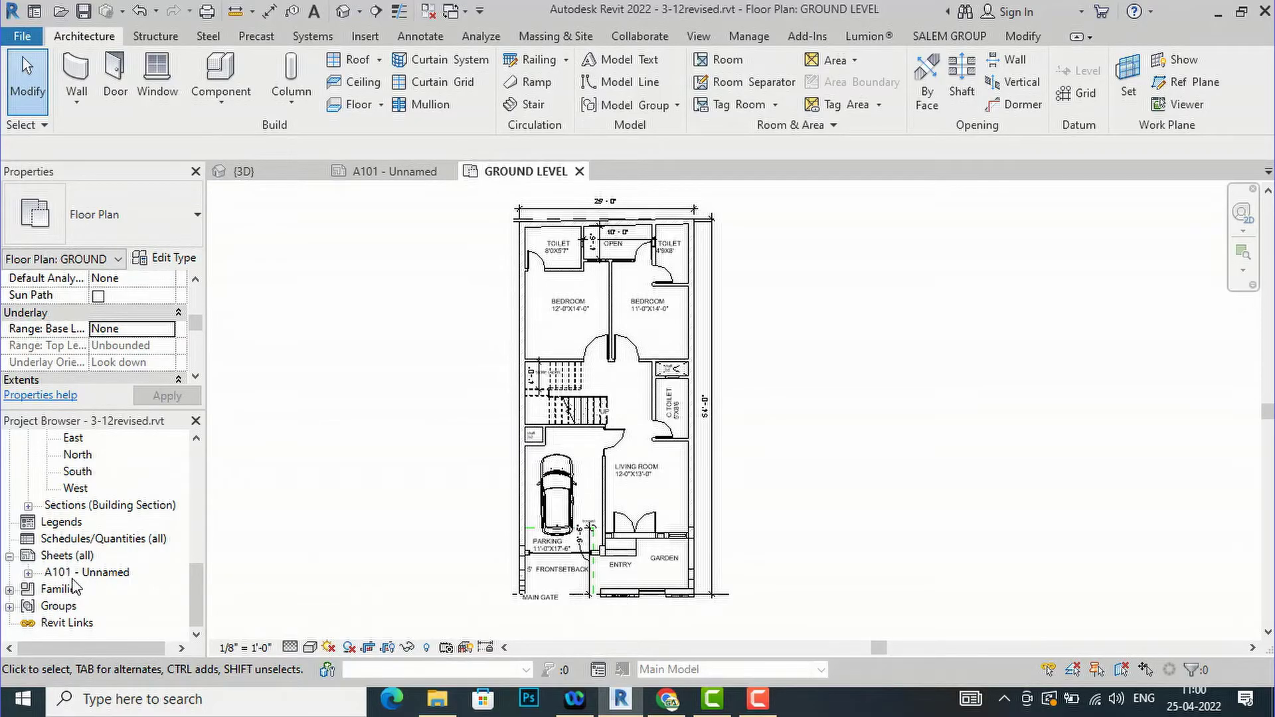
{"action": "double_click", "coordinate": [100, 574]}
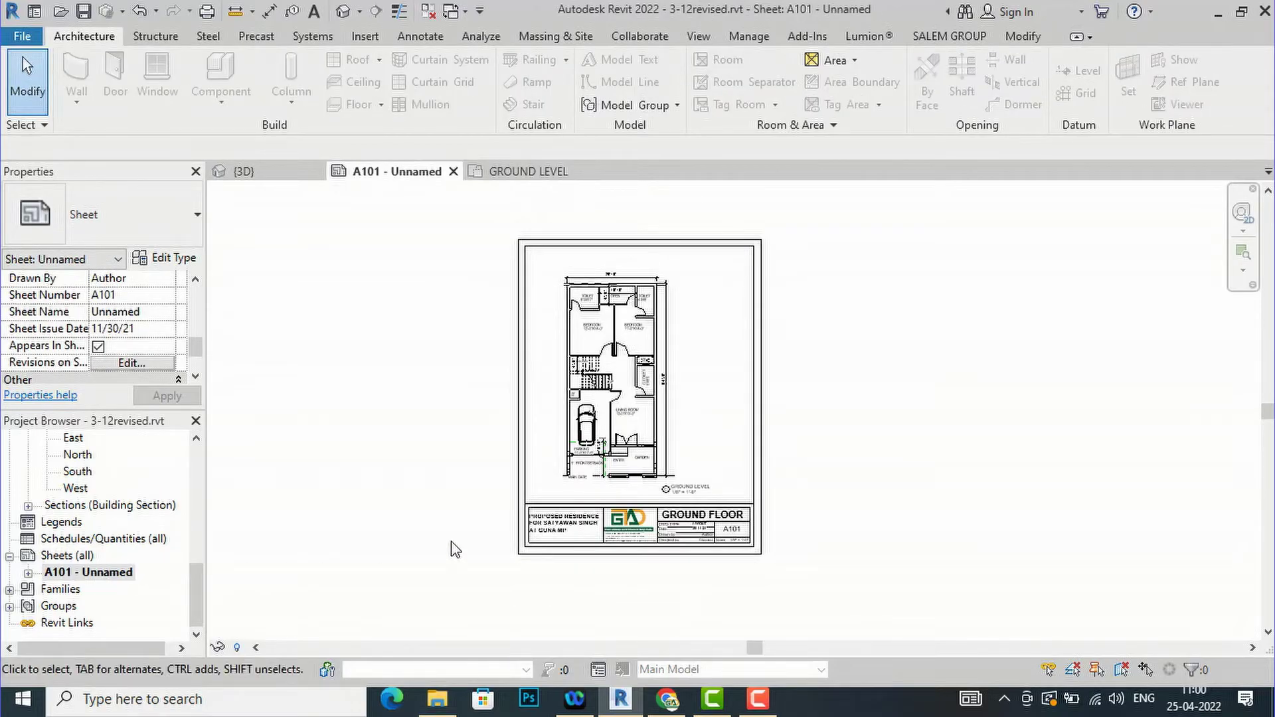
{"action": "scroll", "coordinate": [730, 445], "scroll_direction": "up", "scroll_amount": 4}
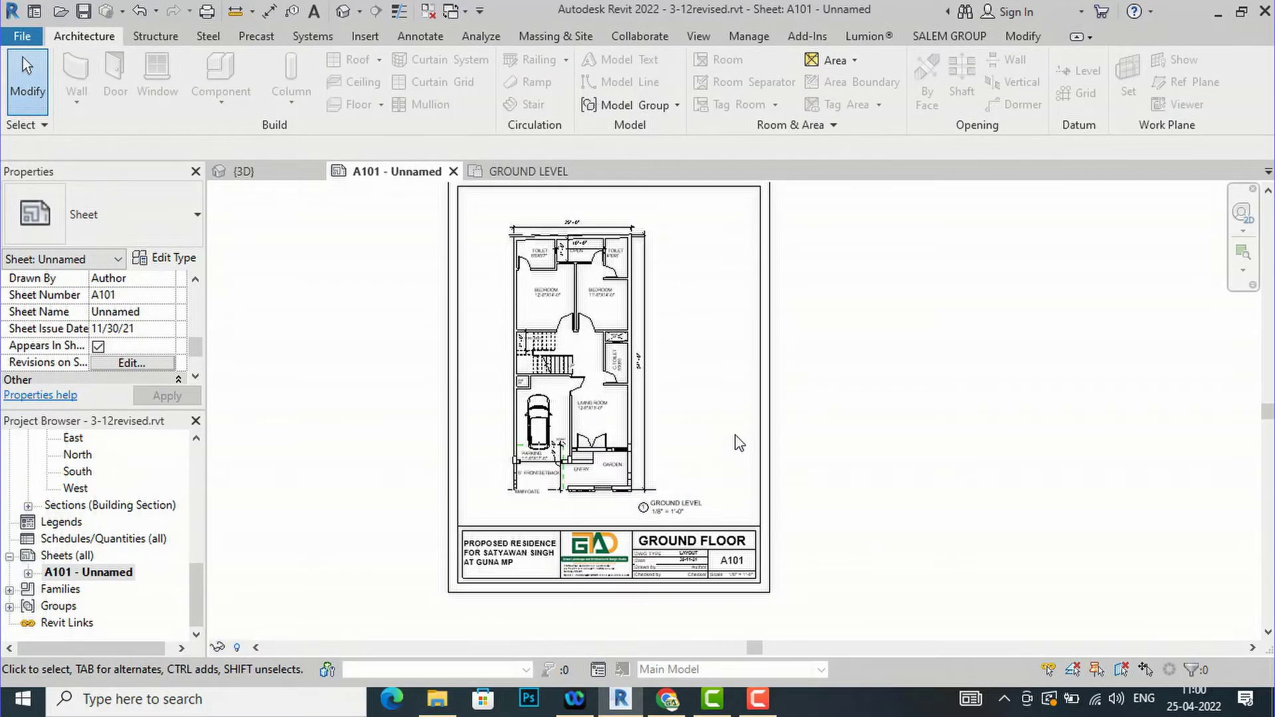
{"action": "scroll", "coordinate": [621, 510], "scroll_direction": "down", "scroll_amount": 2}
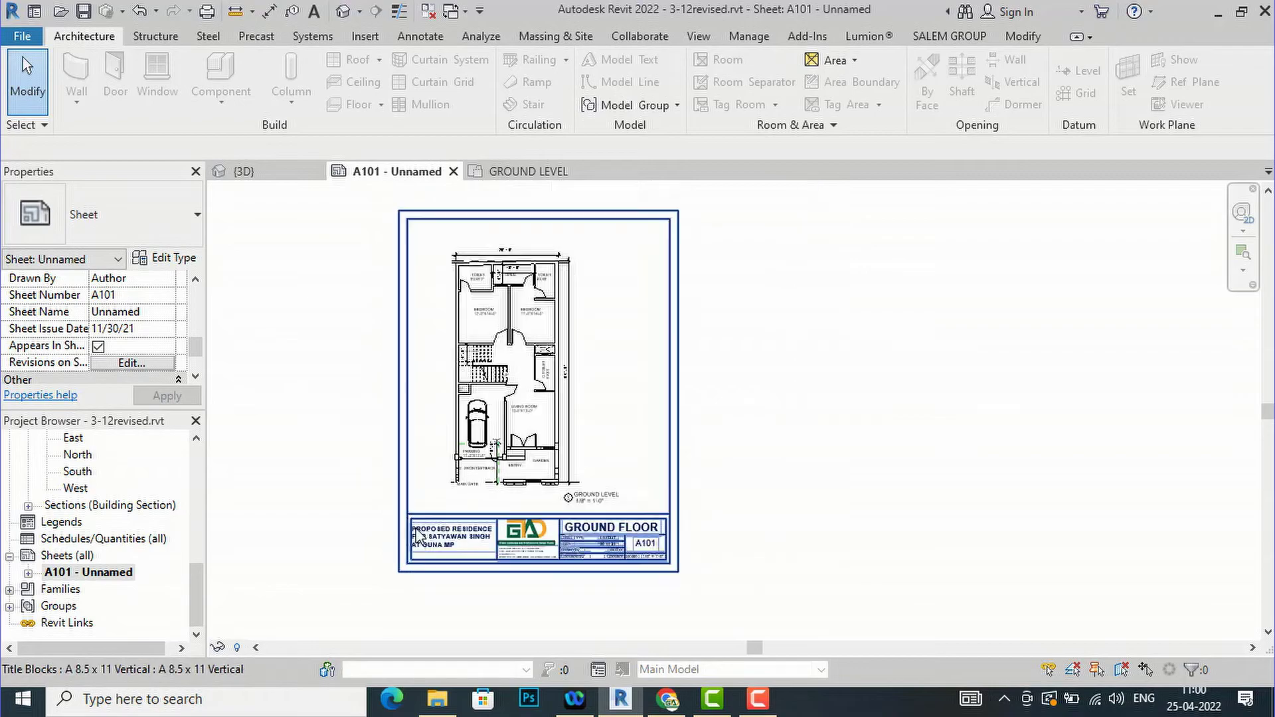
{"action": "scroll", "coordinate": [564, 480], "scroll_direction": "up", "scroll_amount": 1}
{"action": "scroll", "coordinate": [562, 475], "scroll_direction": "up", "scroll_amount": 1}
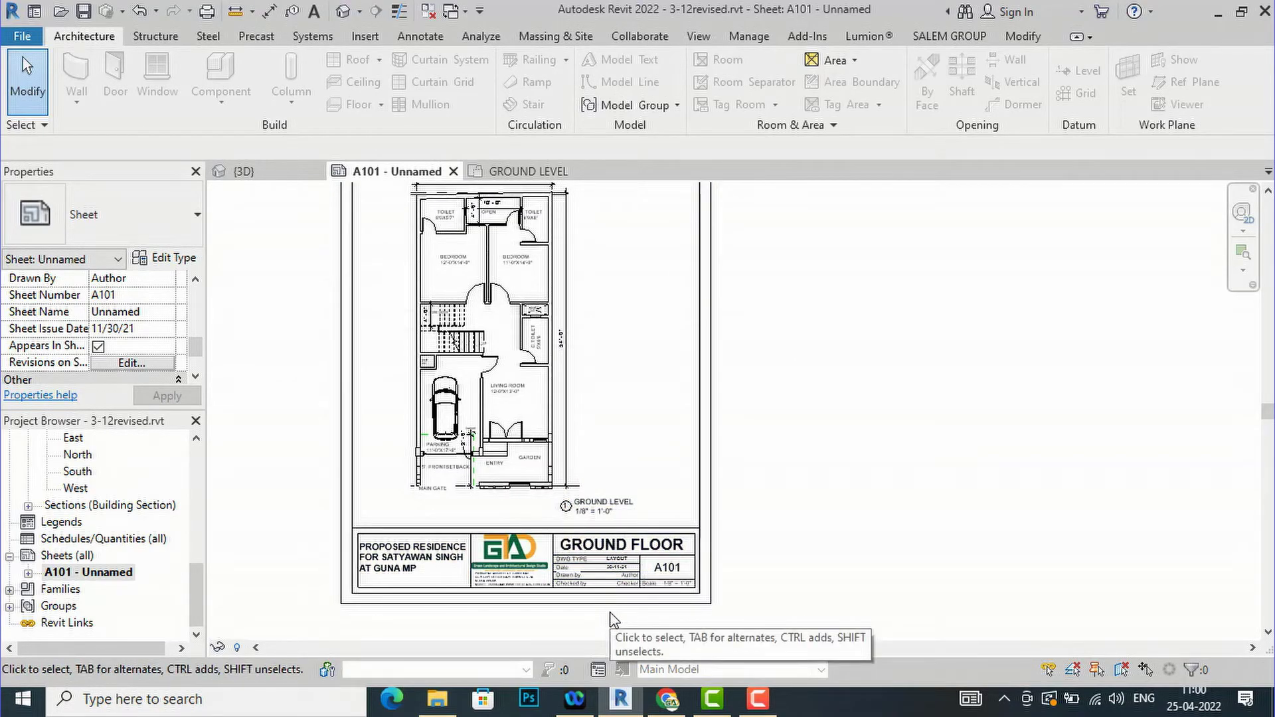
{"action": "scroll", "coordinate": [596, 453], "scroll_direction": "down", "scroll_amount": 1}
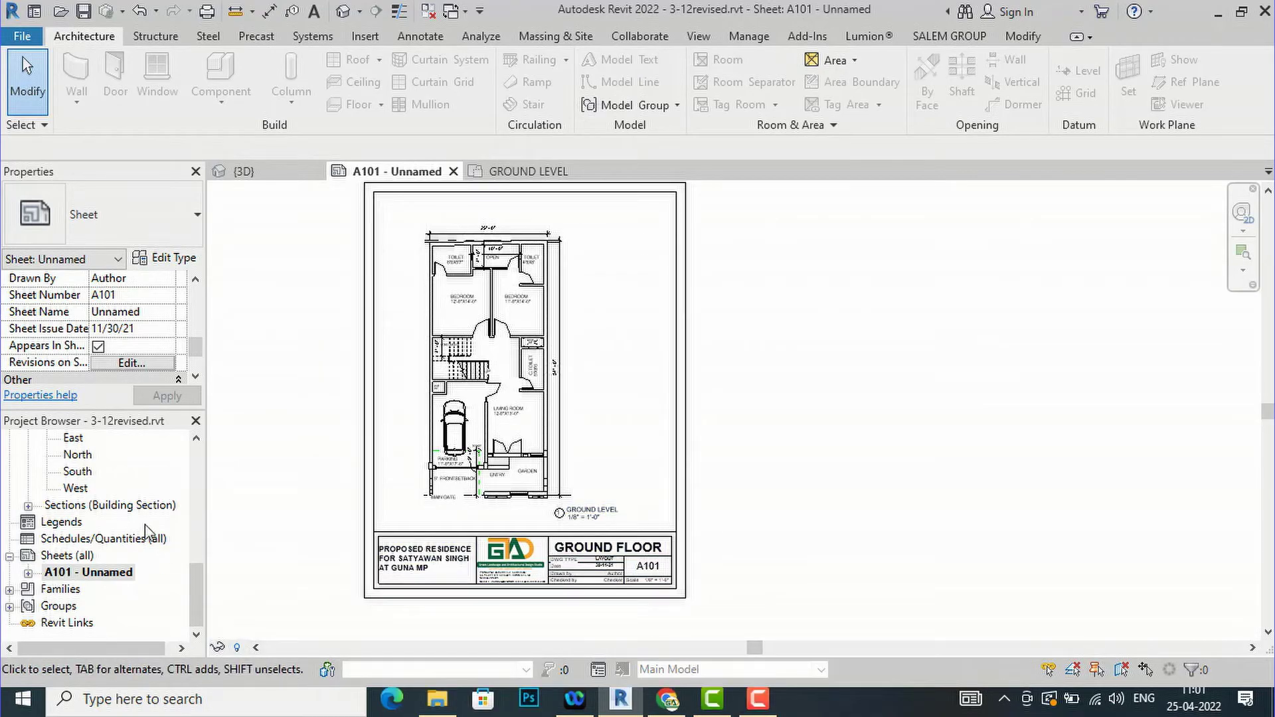
{"action": "scroll", "coordinate": [163, 540], "scroll_direction": "up", "scroll_amount": 8}
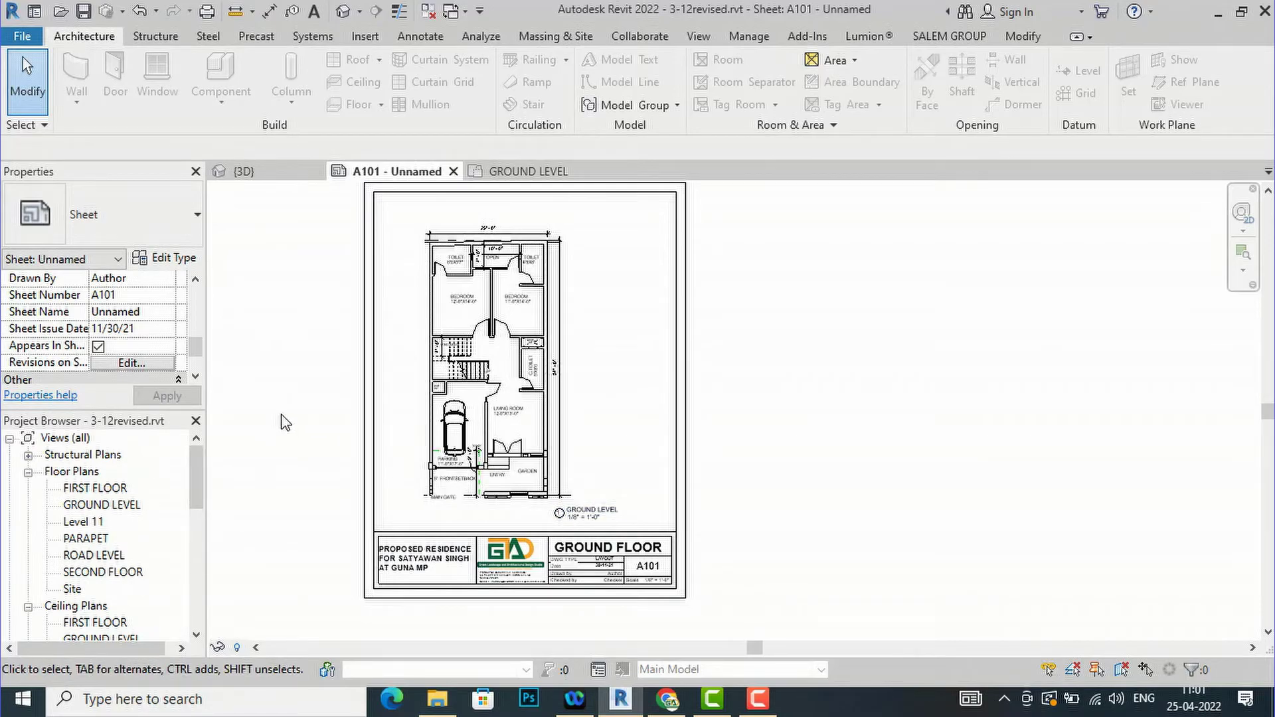
{"action": "key", "text": "ctrl+p"}
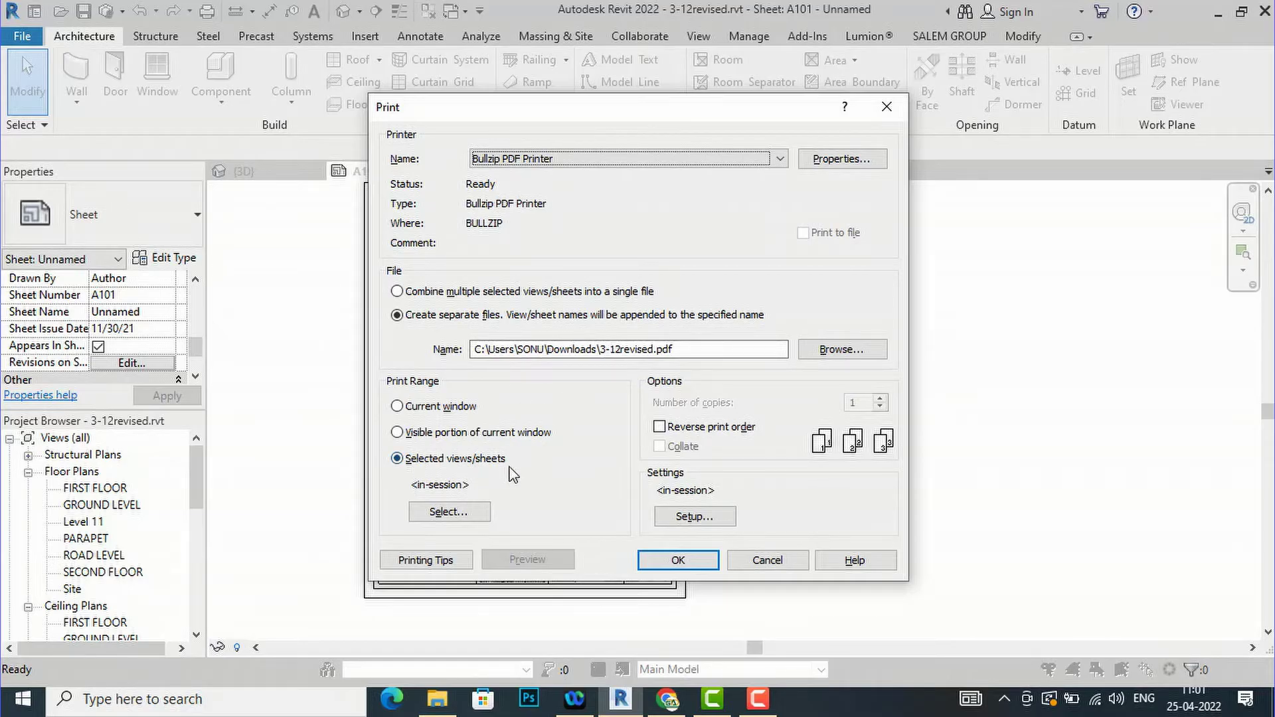
Print only Sheet: A101 - Unnamed, saved as view set 'Set 1', and open Print Setup.
{"action": "left_click", "coordinate": [449, 512]}
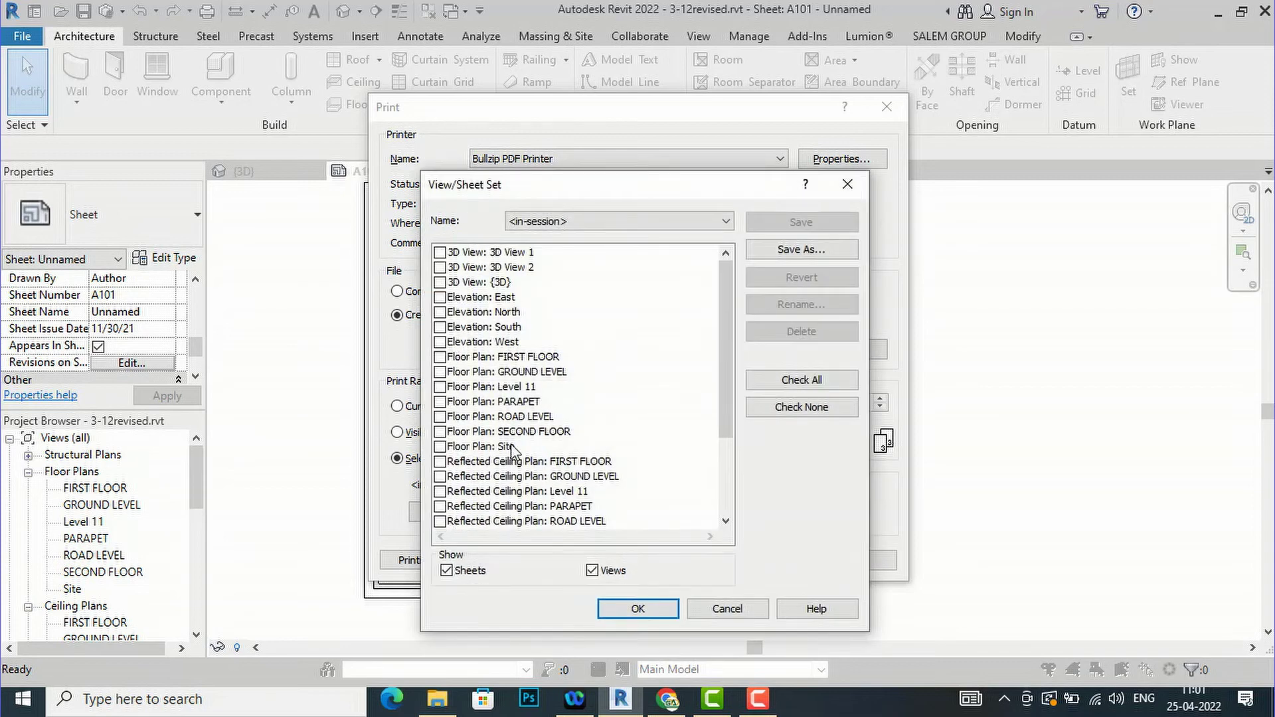
{"action": "scroll", "coordinate": [512, 450], "scroll_direction": "down", "scroll_amount": 3}
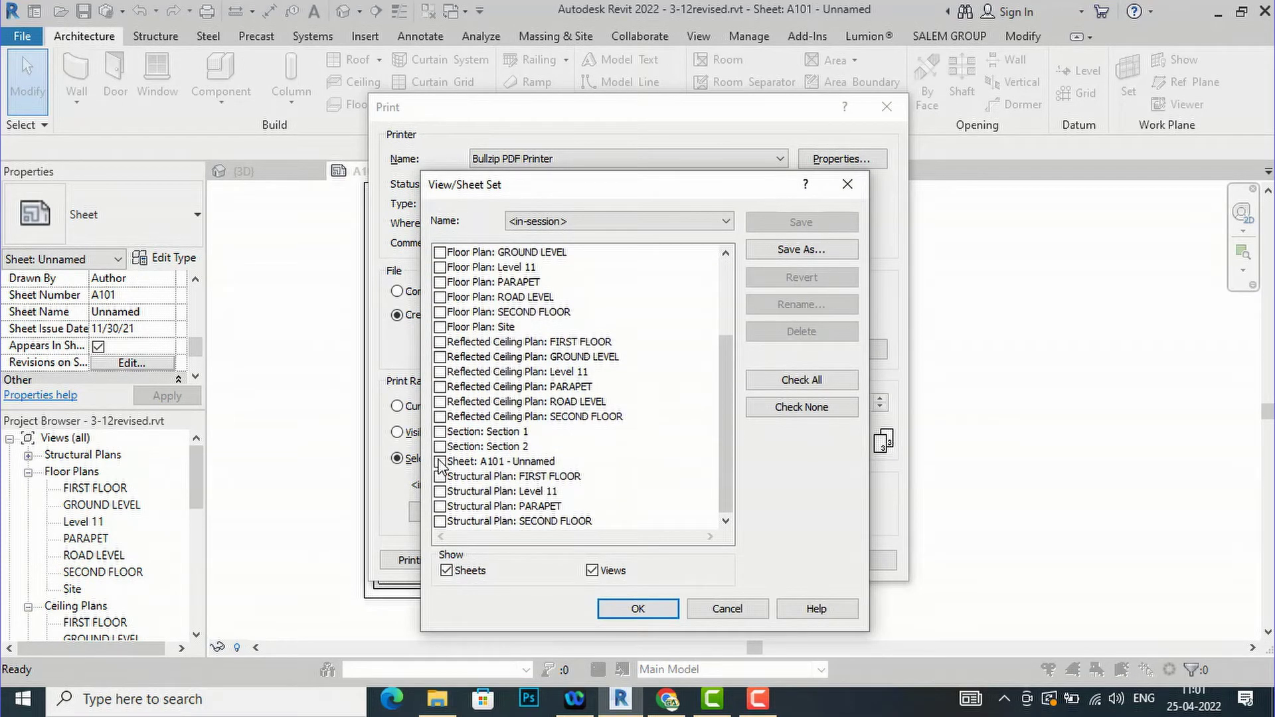
{"action": "left_click", "coordinate": [440, 461]}
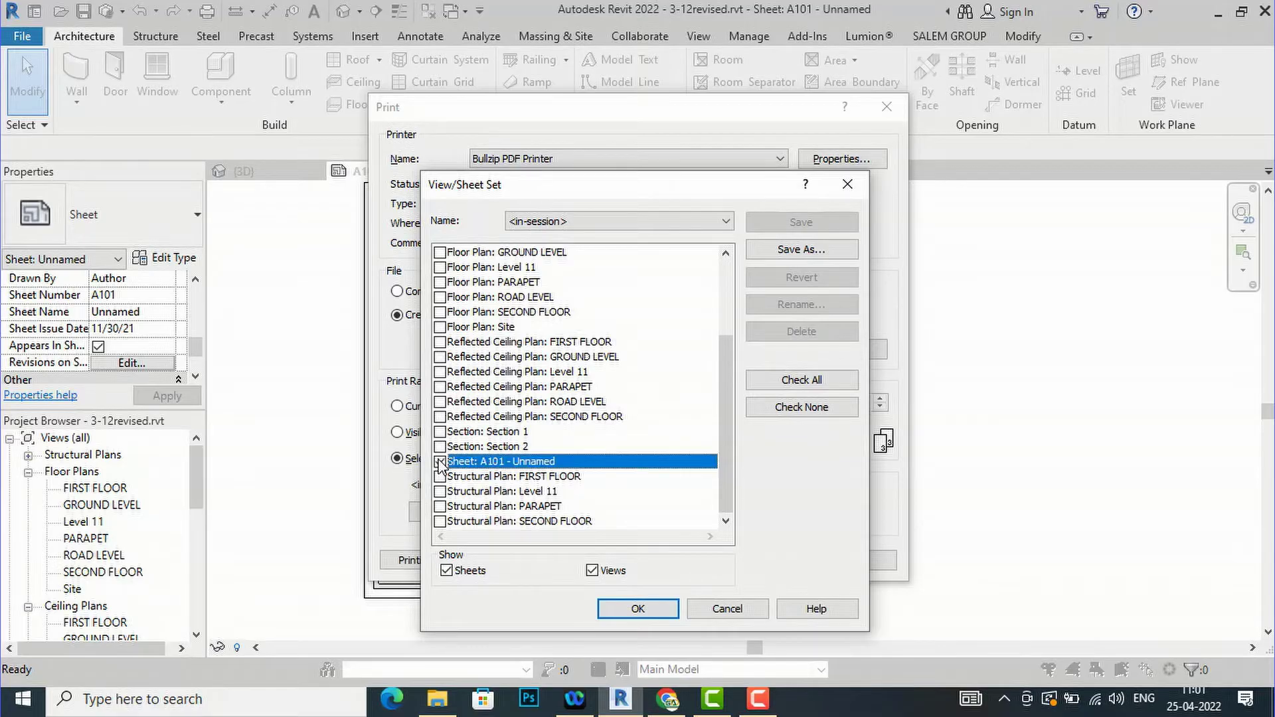
{"action": "left_click", "coordinate": [634, 611]}
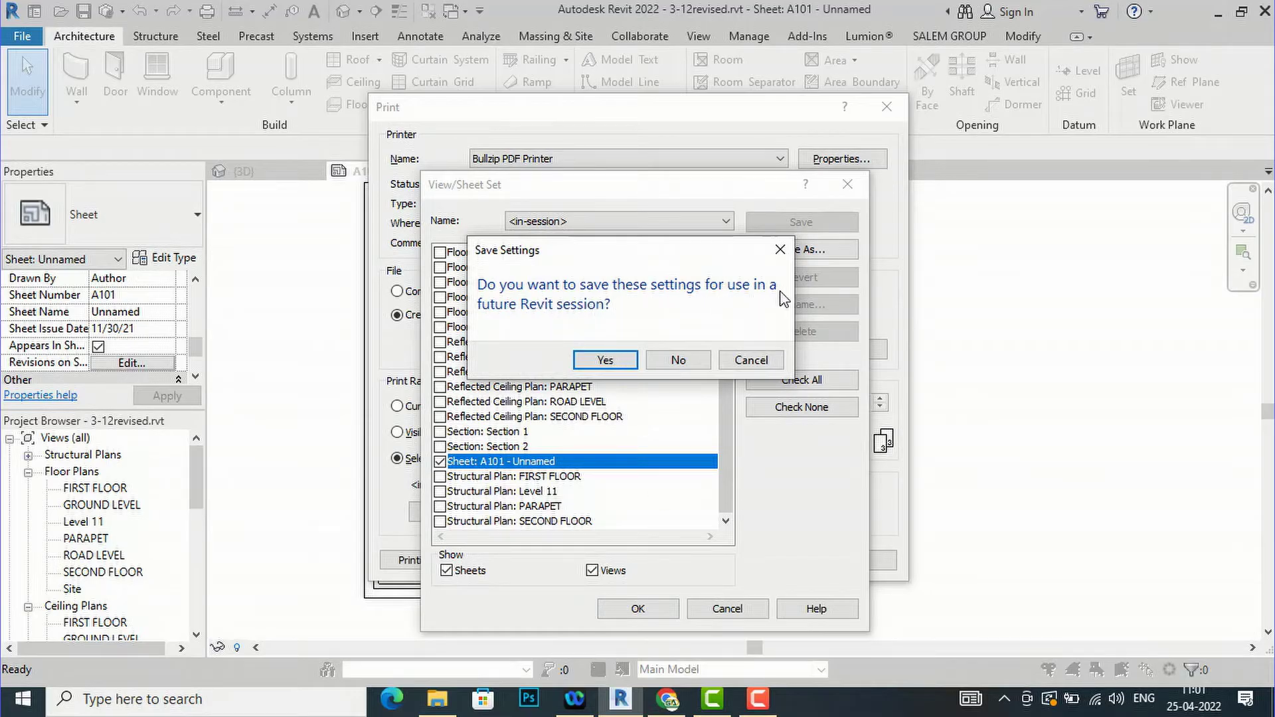
{"action": "left_click", "coordinate": [604, 360]}
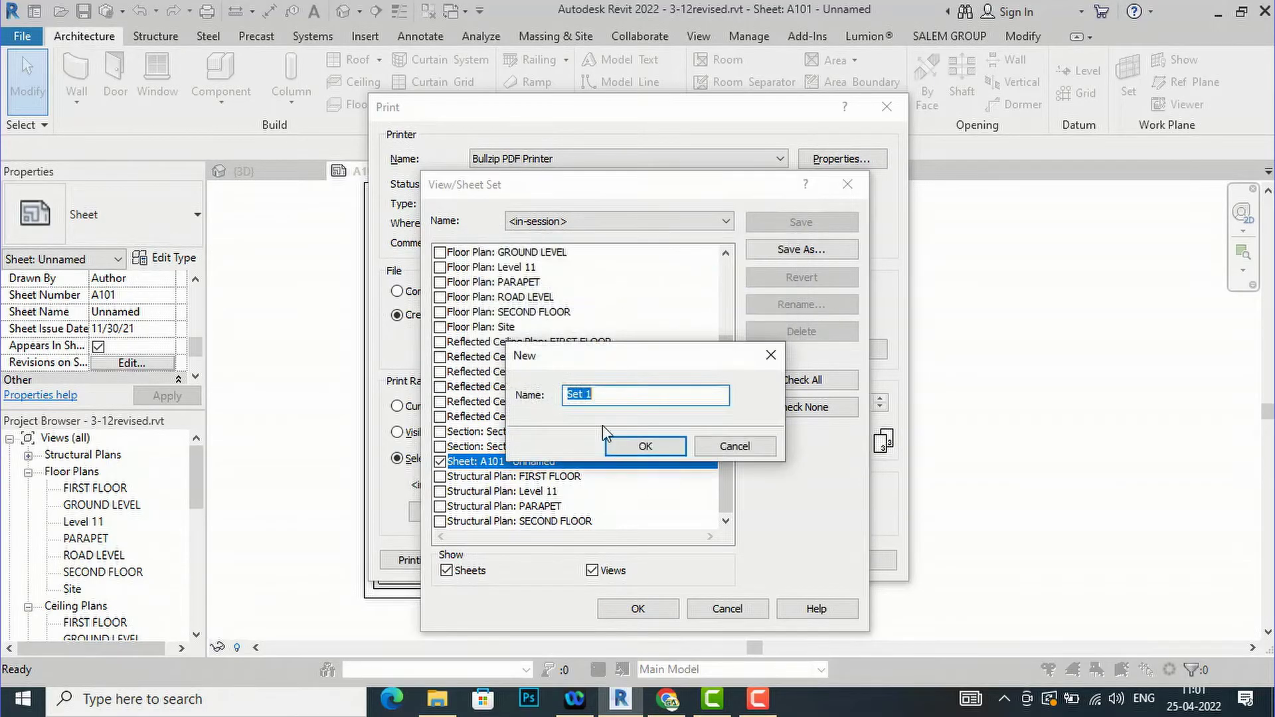
{"action": "left_click", "coordinate": [638, 449]}
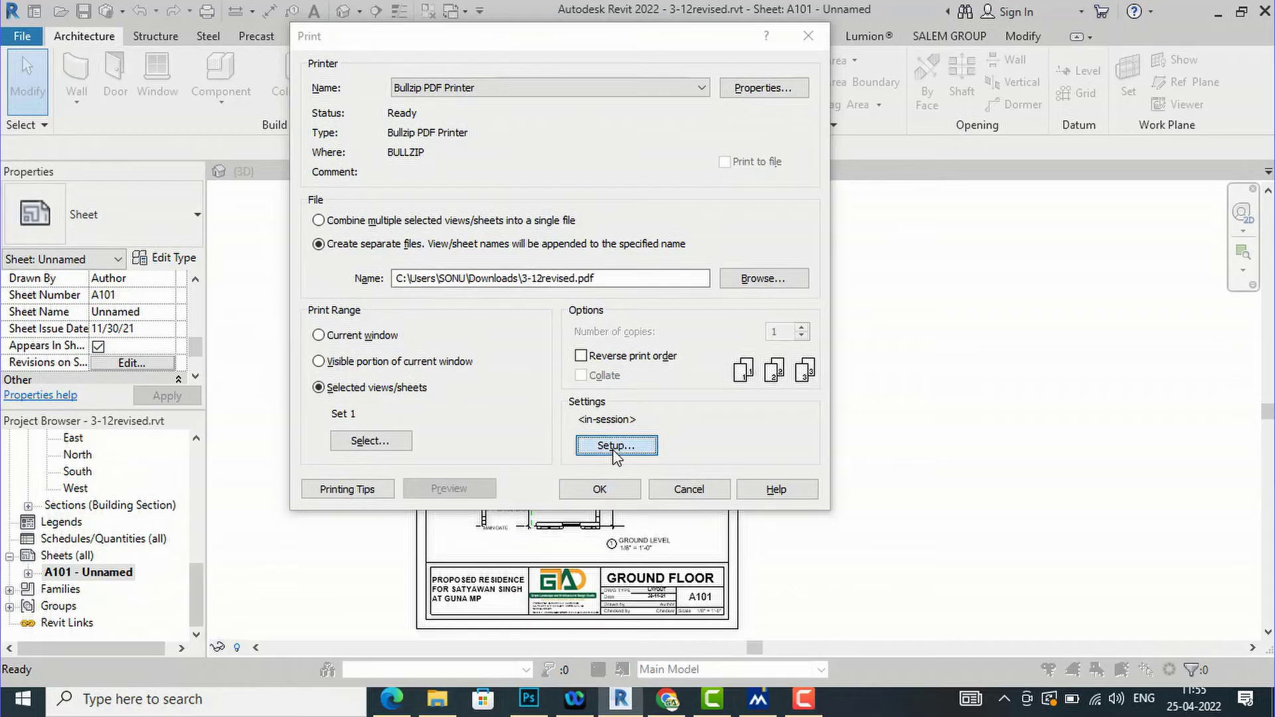
{"action": "left_click", "coordinate": [615, 445]}
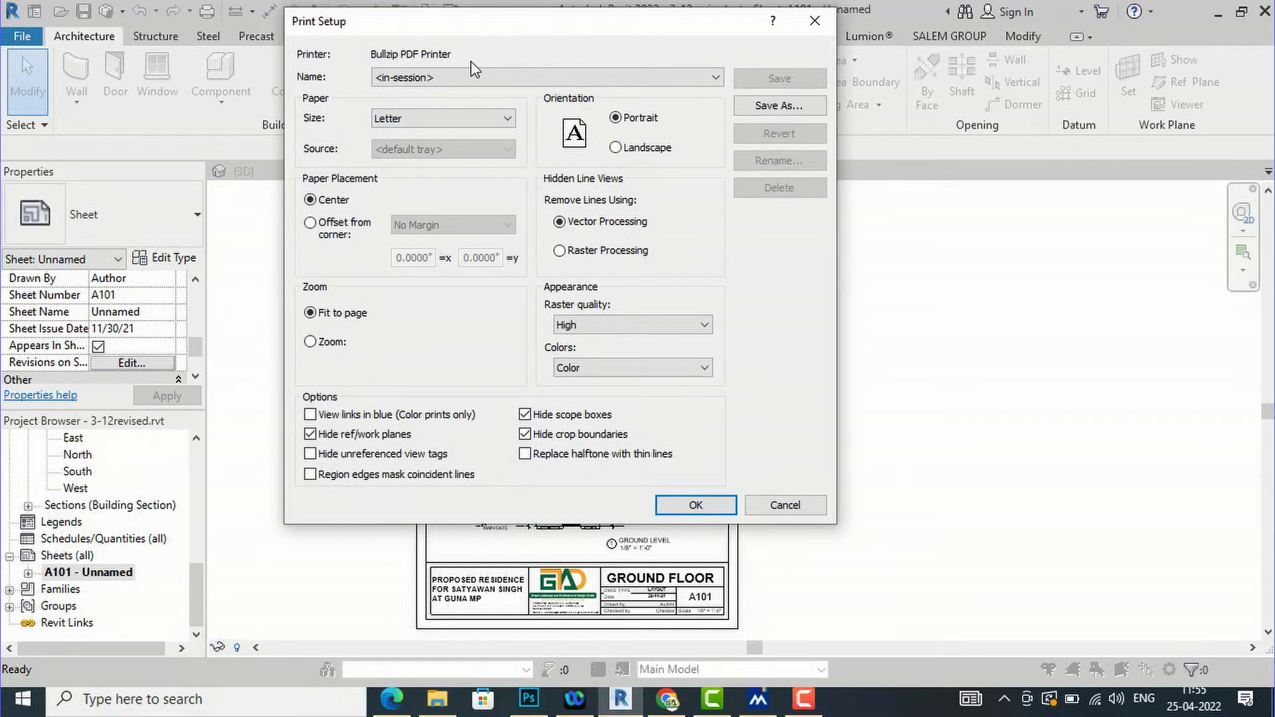
{"action": "left_click", "coordinate": [428, 78]}
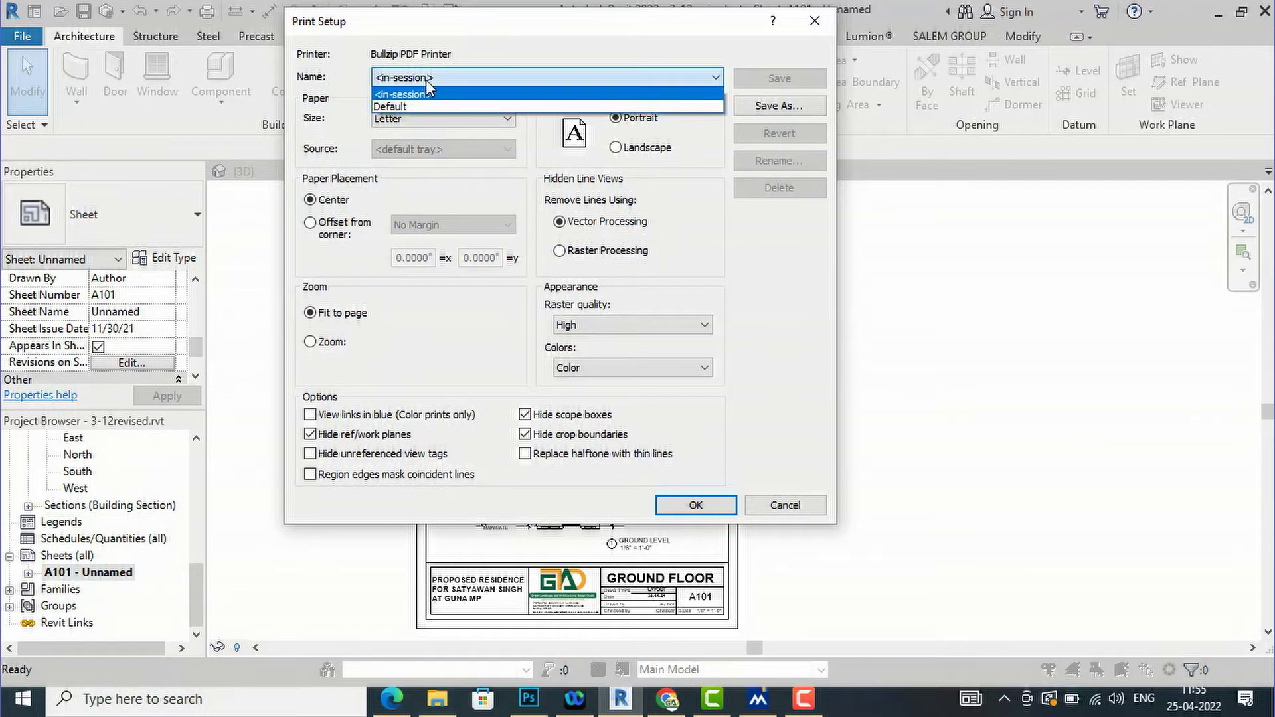
Change the paper size from Letter to A4, keeping Center placement and Fit to page.
{"action": "left_click", "coordinate": [316, 127]}
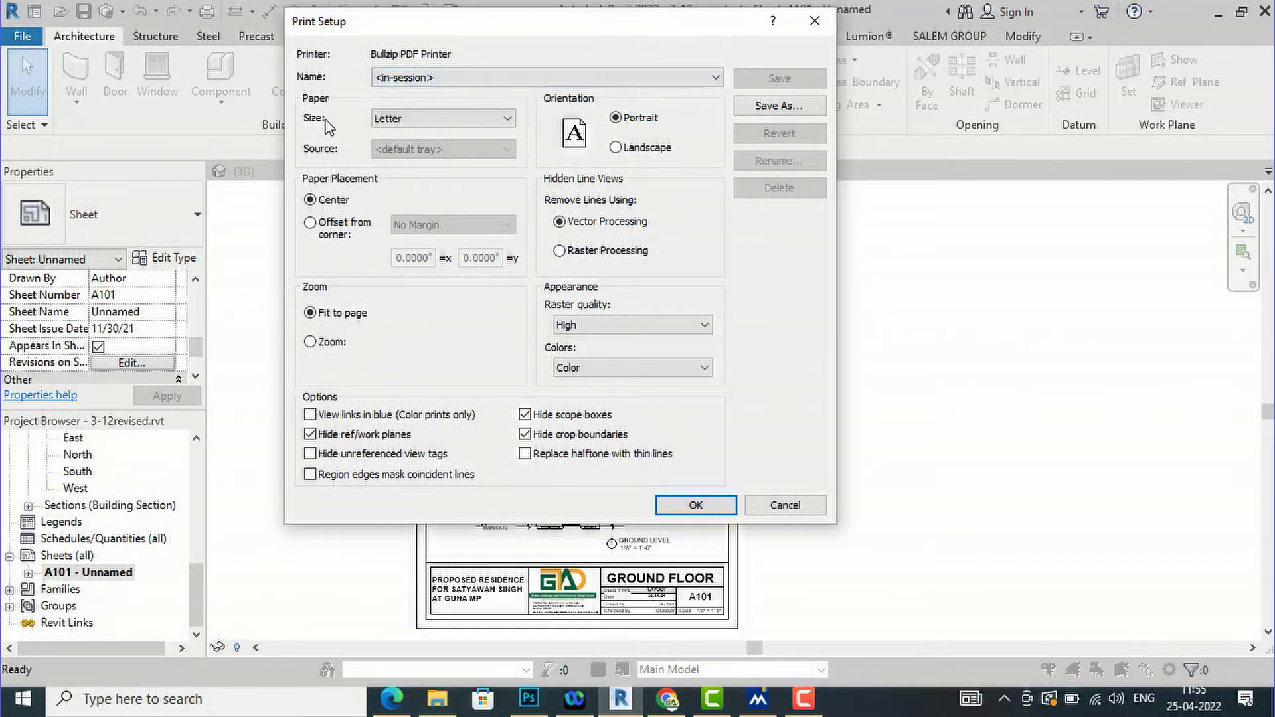
{"action": "left_click", "coordinate": [413, 120]}
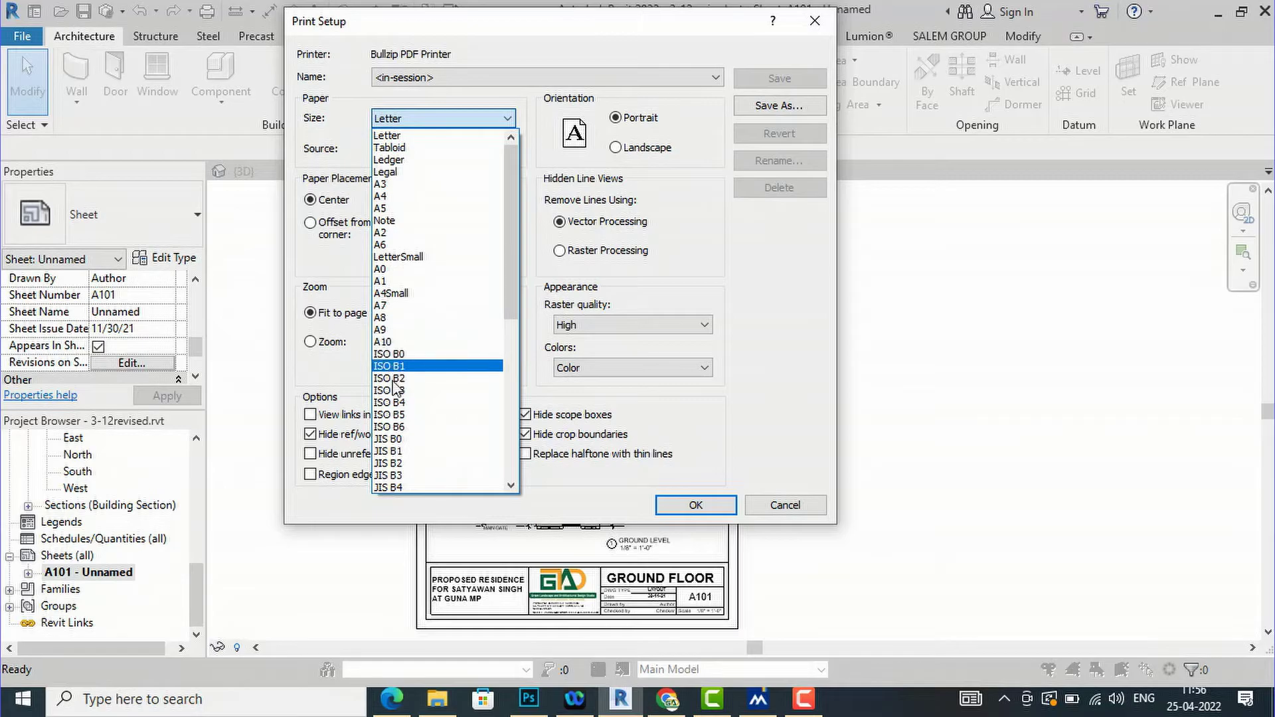
{"action": "left_click", "coordinate": [400, 197]}
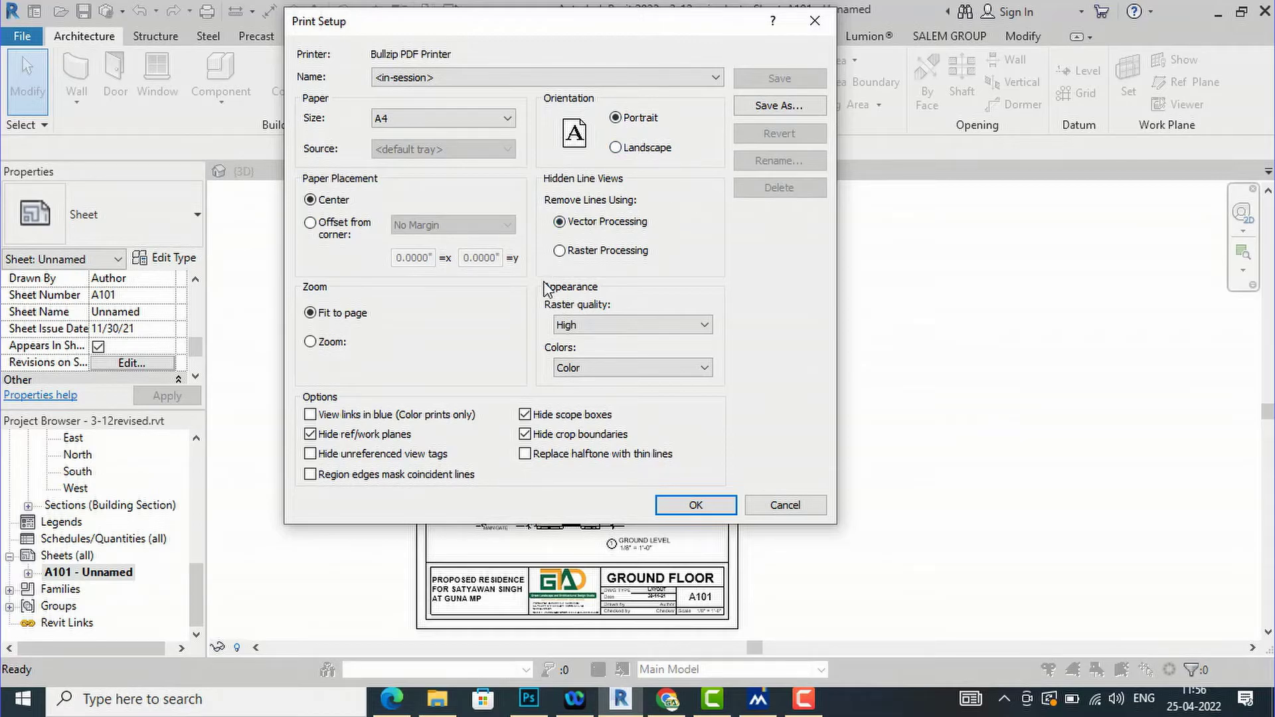
{"action": "left_click", "coordinate": [310, 224]}
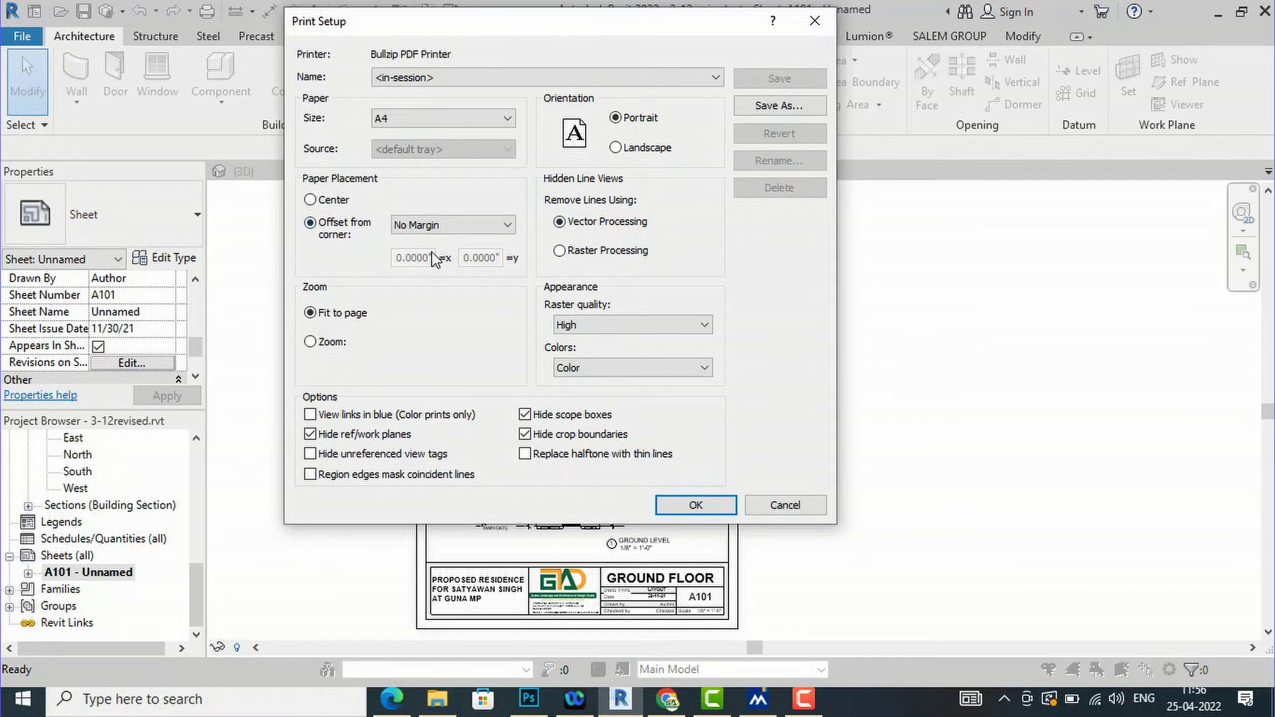
{"action": "left_click", "coordinate": [313, 201]}
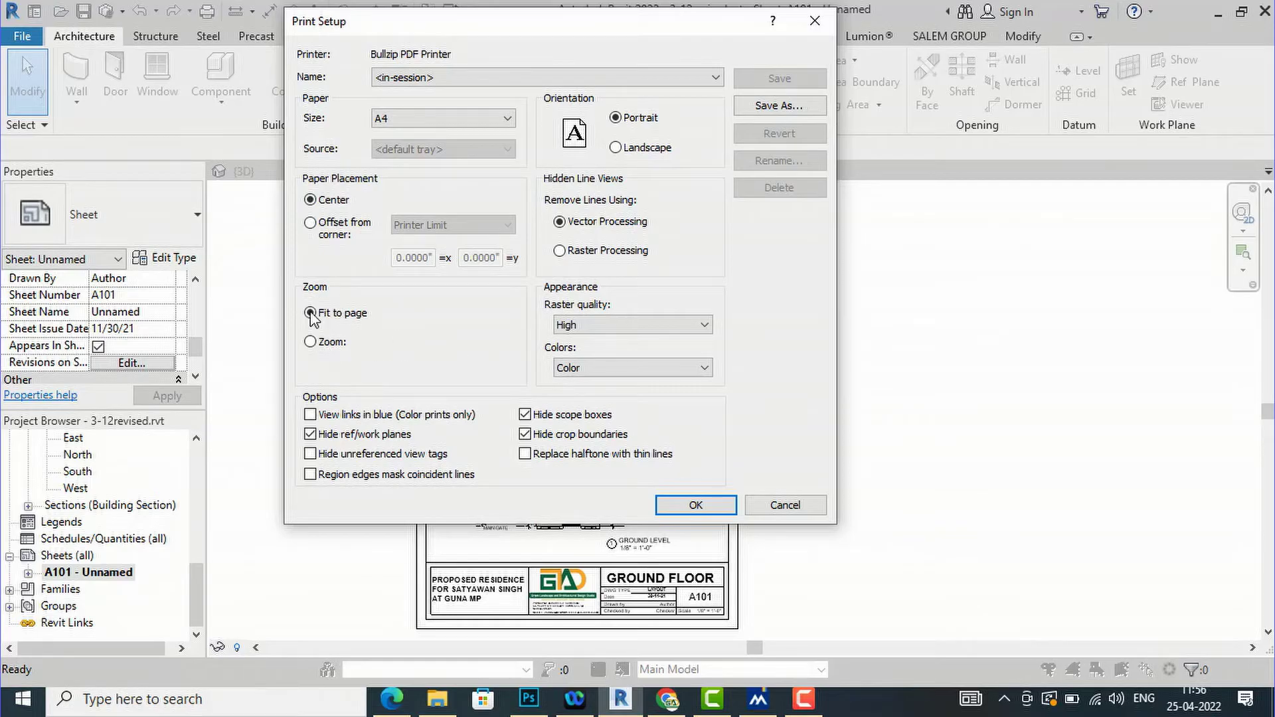
{"action": "left_click", "coordinate": [309, 343]}
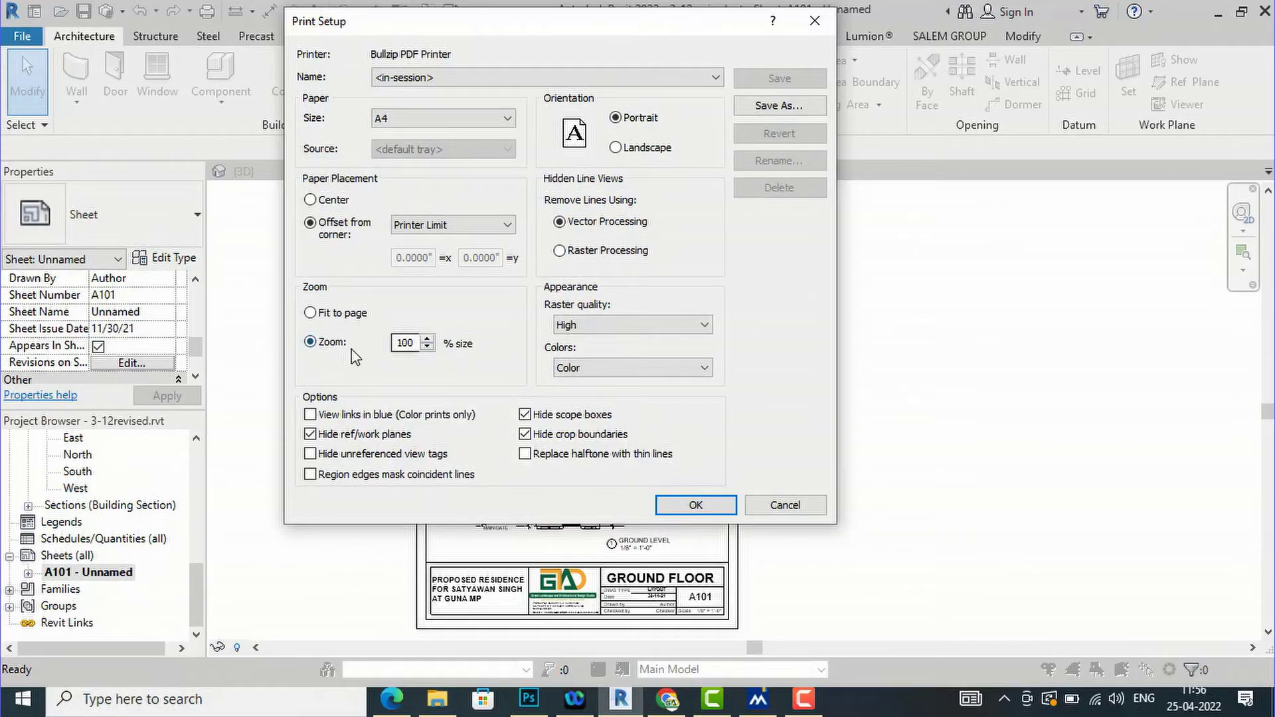
{"action": "left_click", "coordinate": [311, 315]}
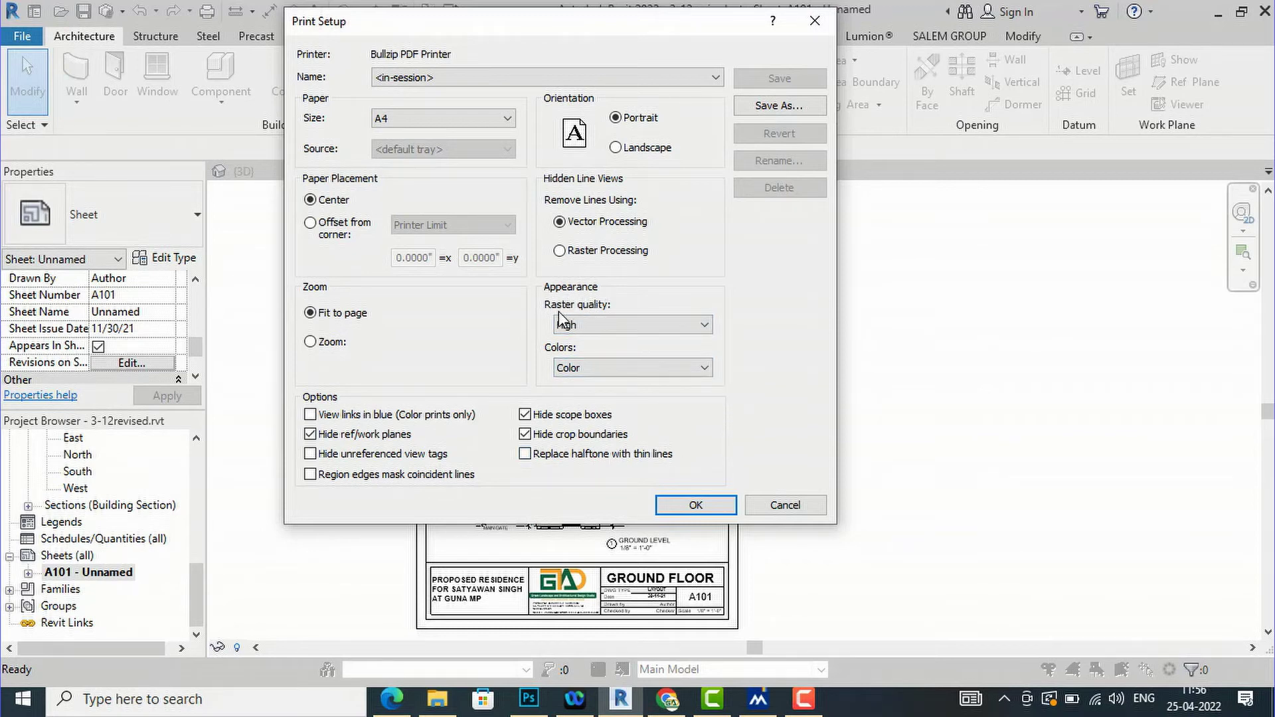
{"action": "left_click", "coordinate": [627, 322]}
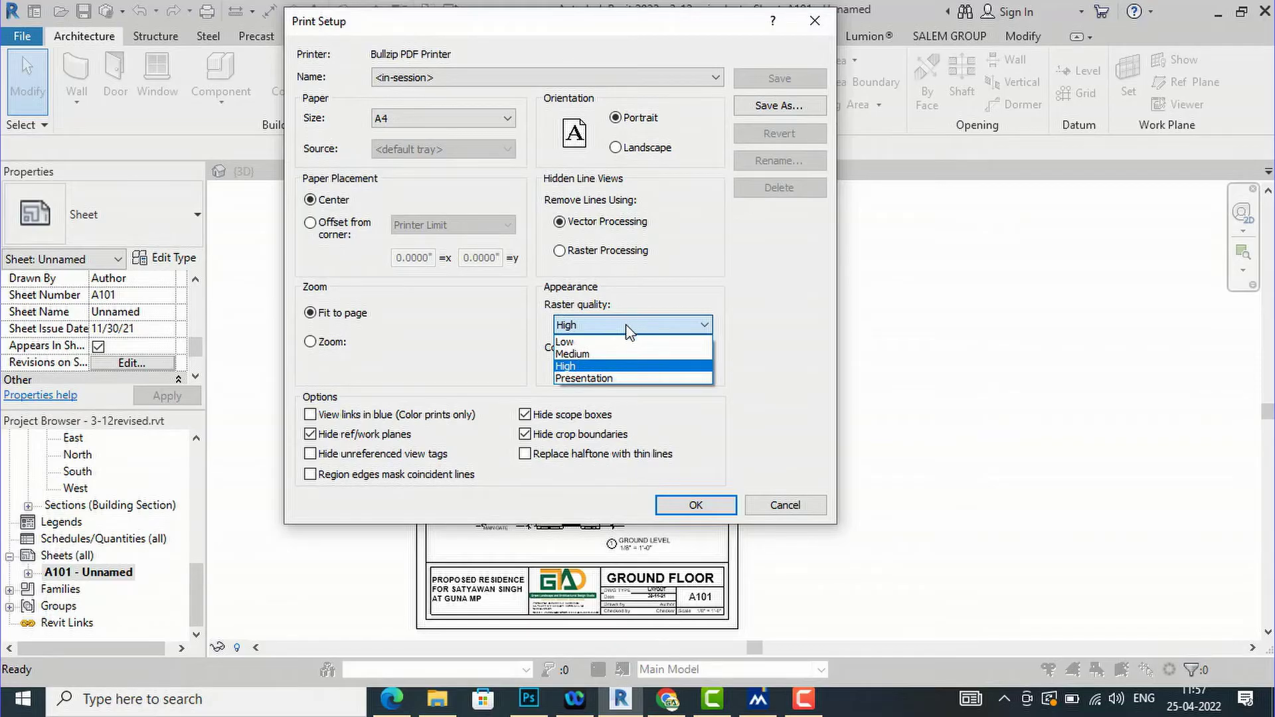
Keep High raster quality, switch Colors to Black Lines, and save the setup under the suggested name.
{"action": "left_click", "coordinate": [570, 366]}
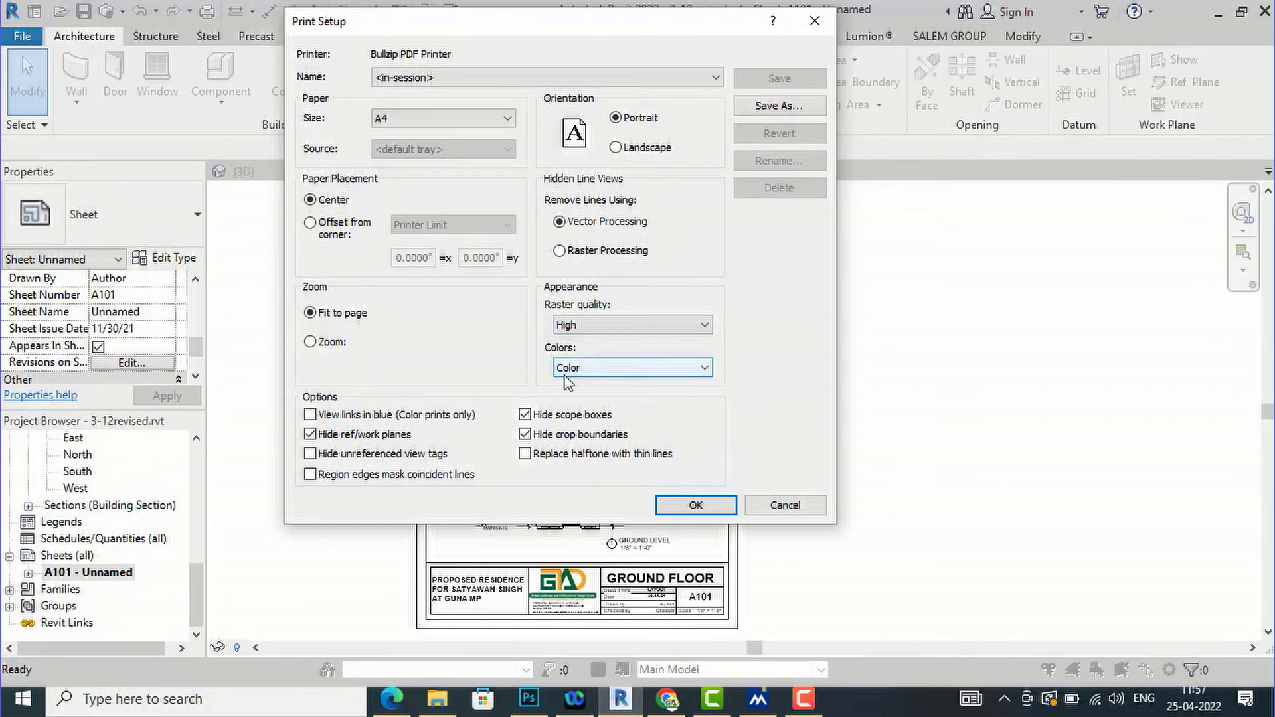
{"action": "left_click", "coordinate": [595, 373]}
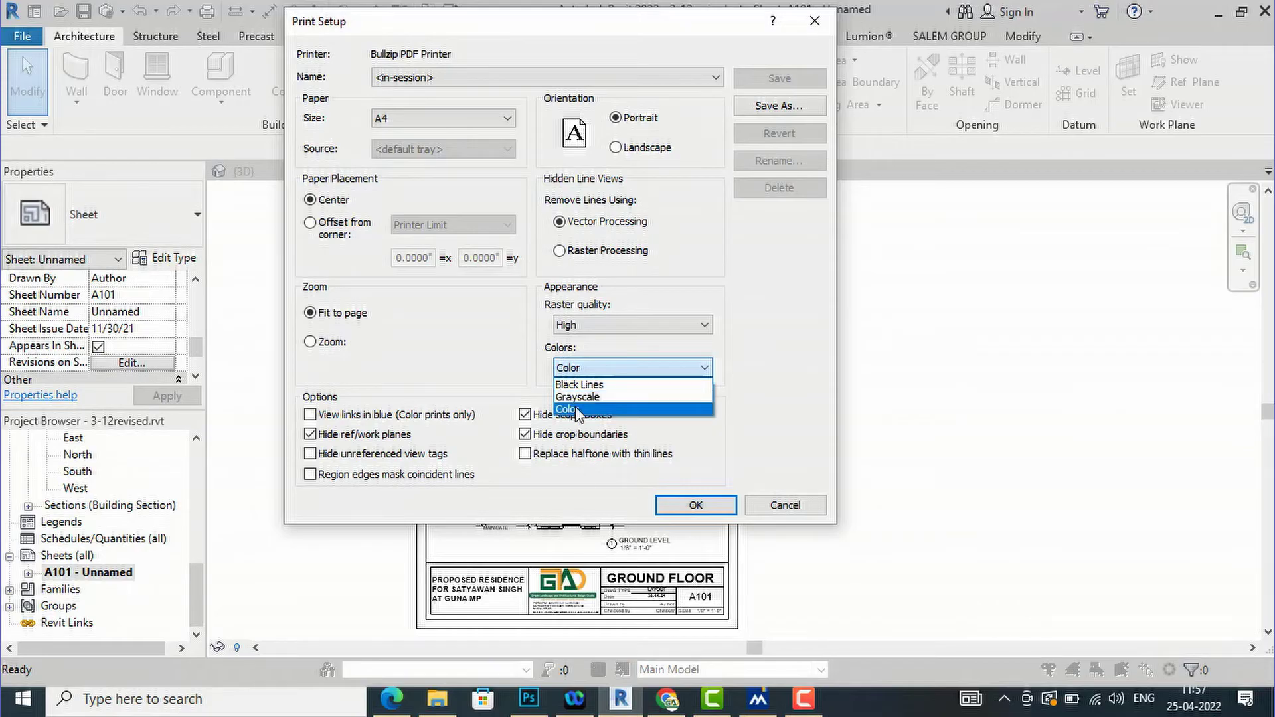
{"action": "left_click", "coordinate": [579, 384]}
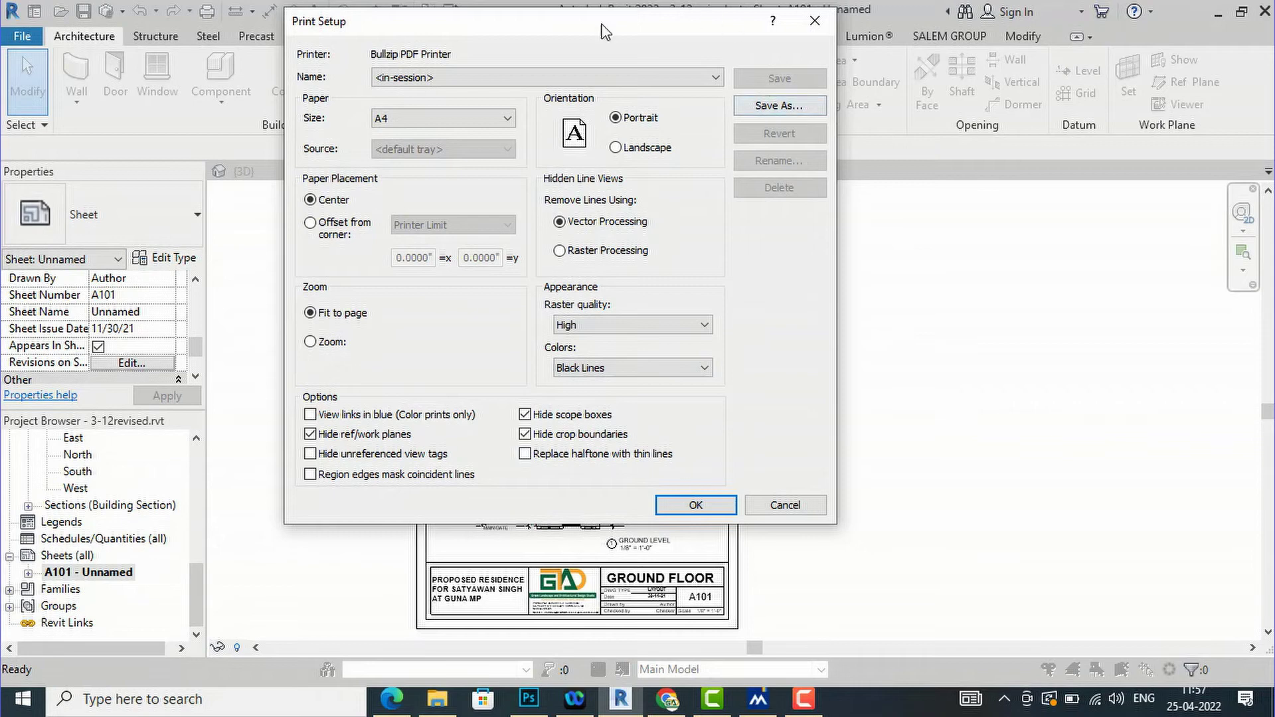
{"action": "left_click", "coordinate": [694, 506]}
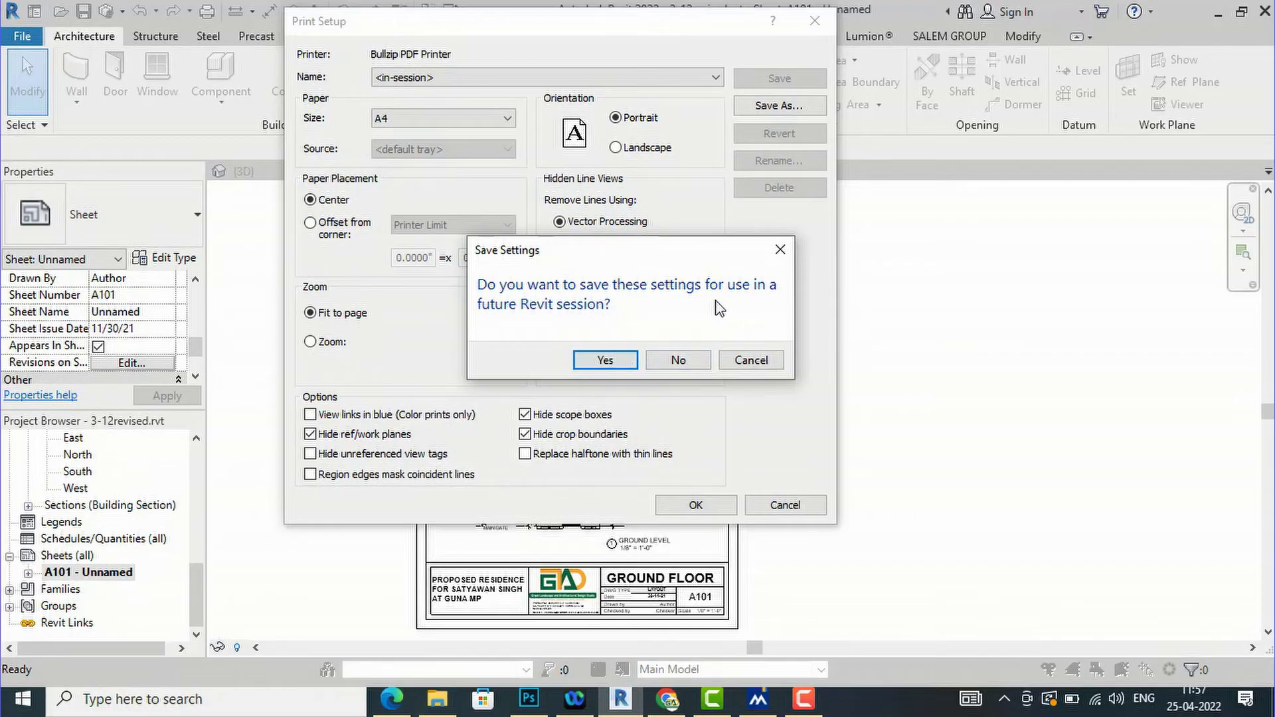
{"action": "left_click", "coordinate": [605, 360]}
{"action": "left_click", "coordinate": [574, 312]}
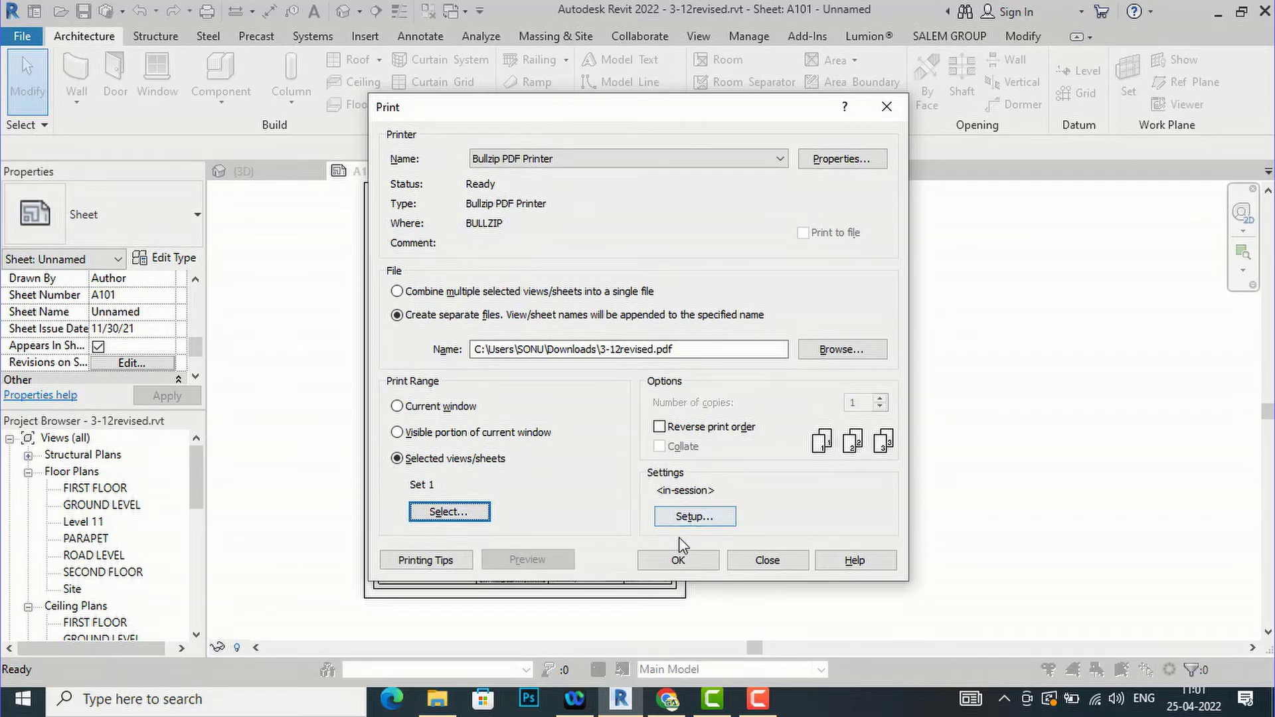
Print sheet A101 to Bullzip PDF Printer as a separate file.
{"action": "left_click", "coordinate": [678, 562]}
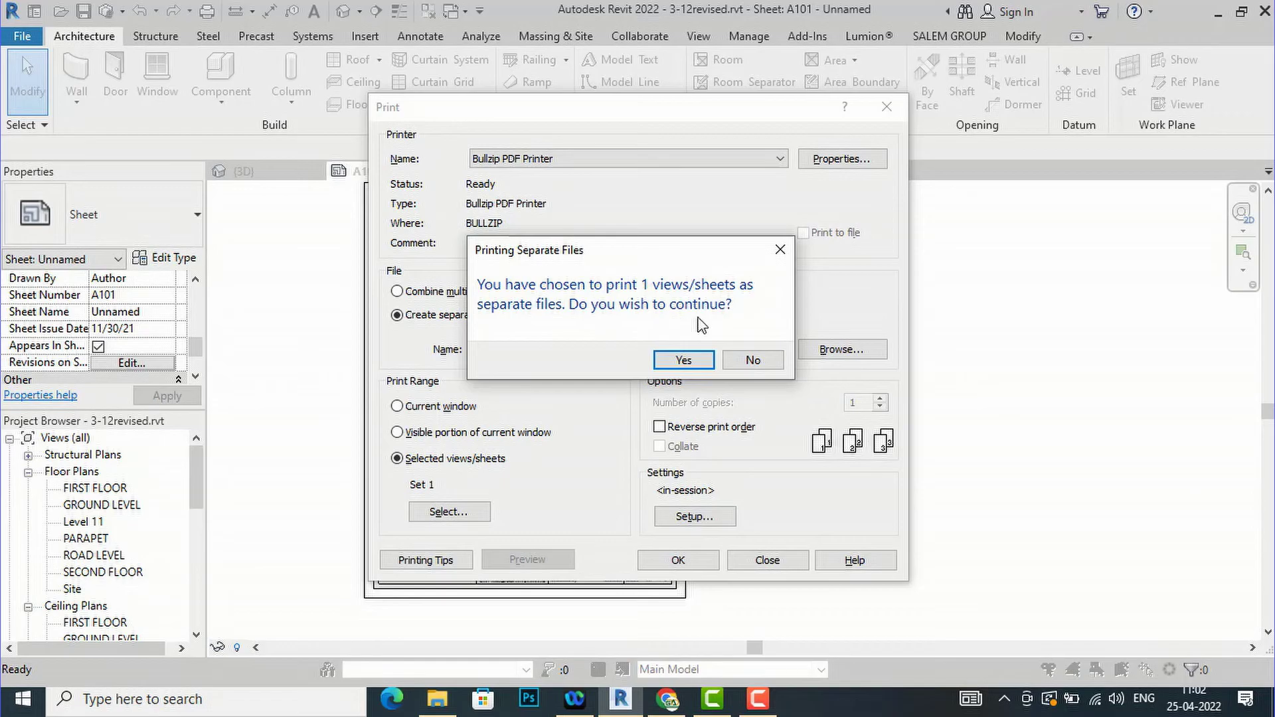
{"action": "left_click", "coordinate": [686, 358]}
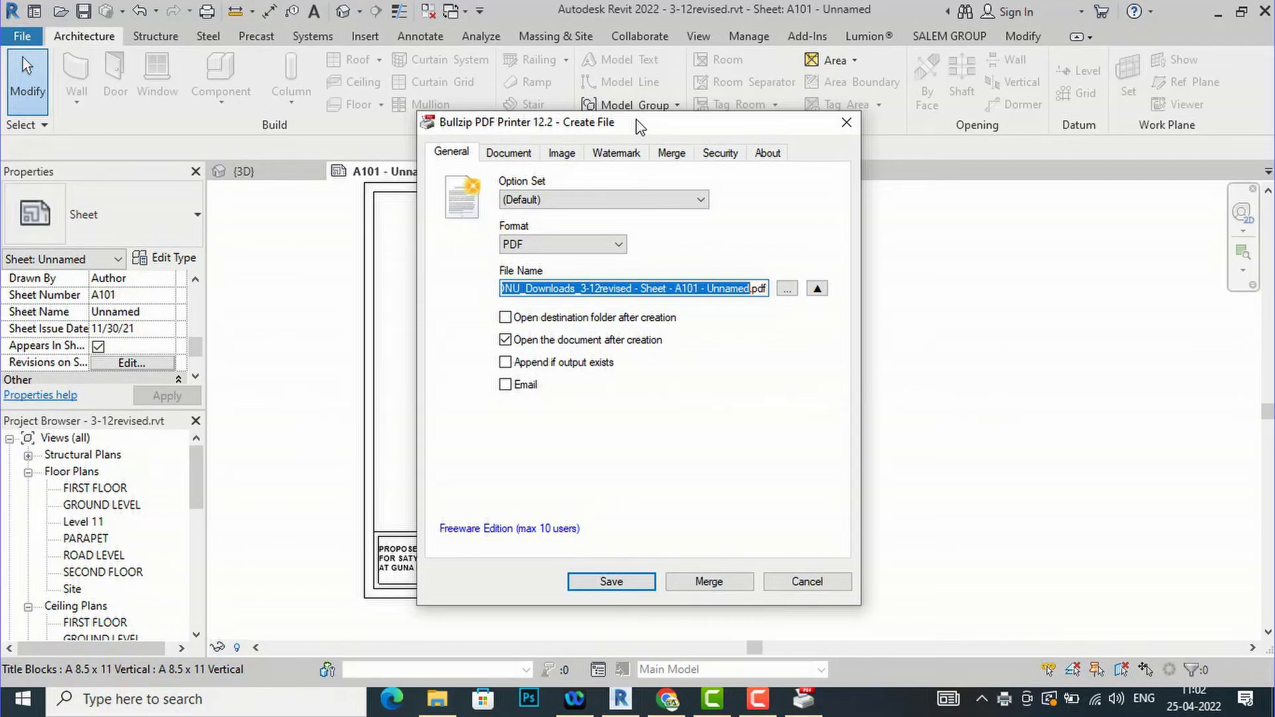
Keep the Default option set and PDF format, and enable opening the destination folder after creation.
{"action": "left_click", "coordinate": [546, 198]}
{"action": "left_click", "coordinate": [547, 198]}
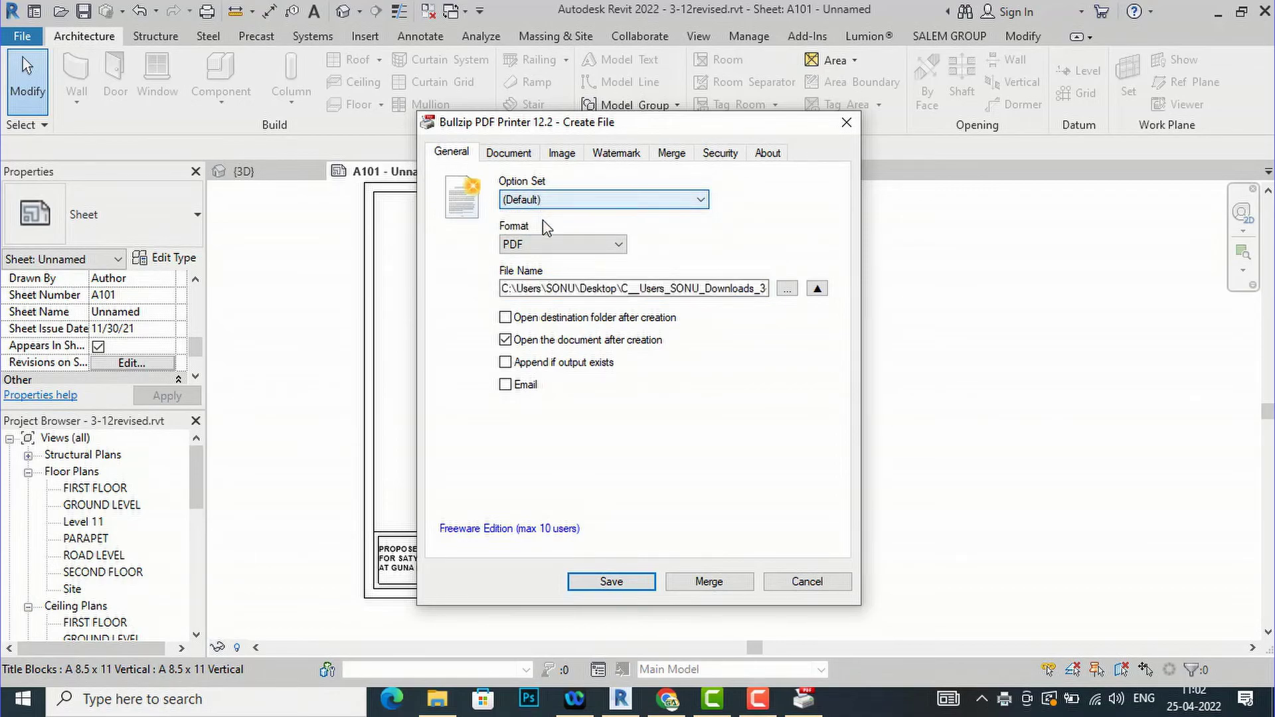
{"action": "left_click", "coordinate": [543, 246]}
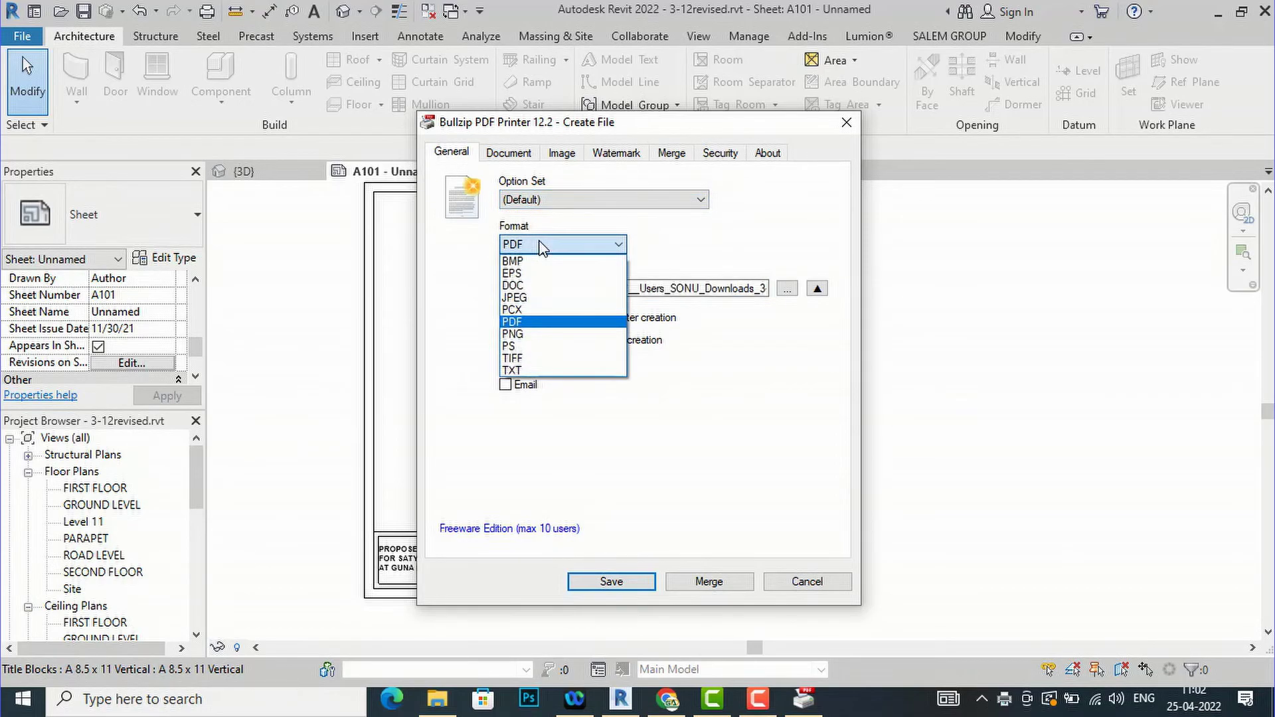
{"action": "left_click", "coordinate": [549, 324]}
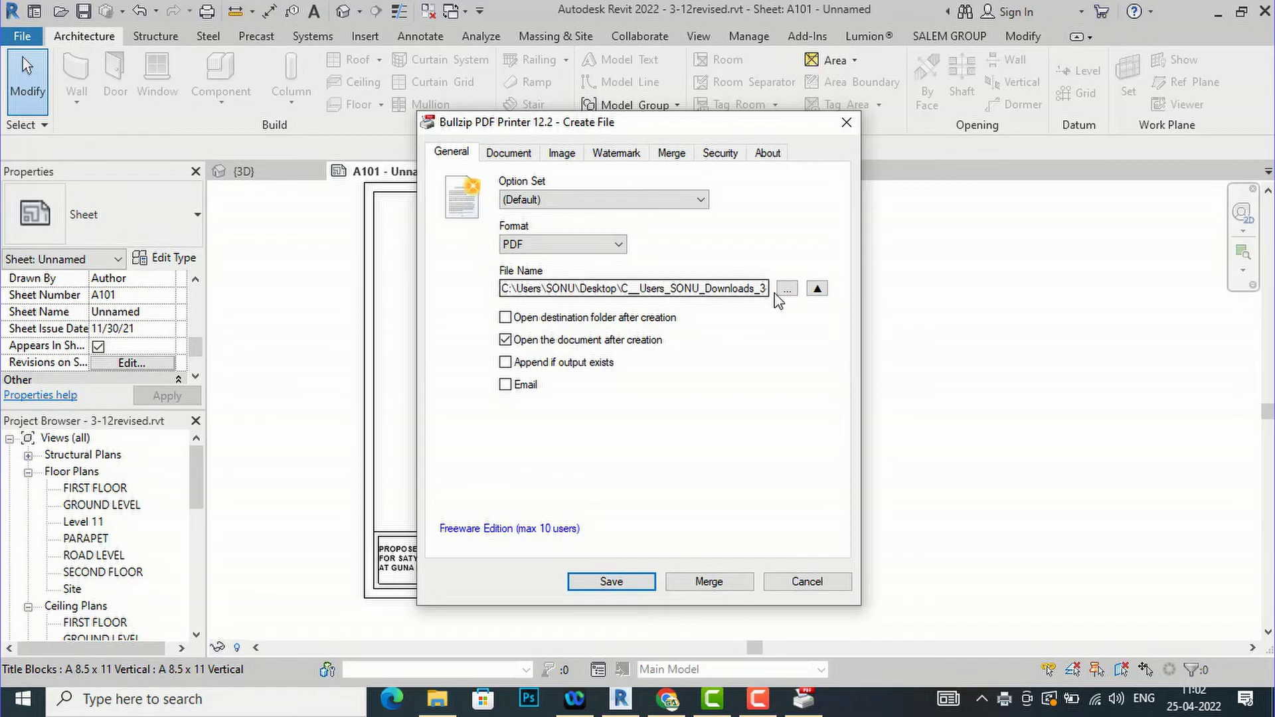
{"action": "left_click", "coordinate": [505, 340]}
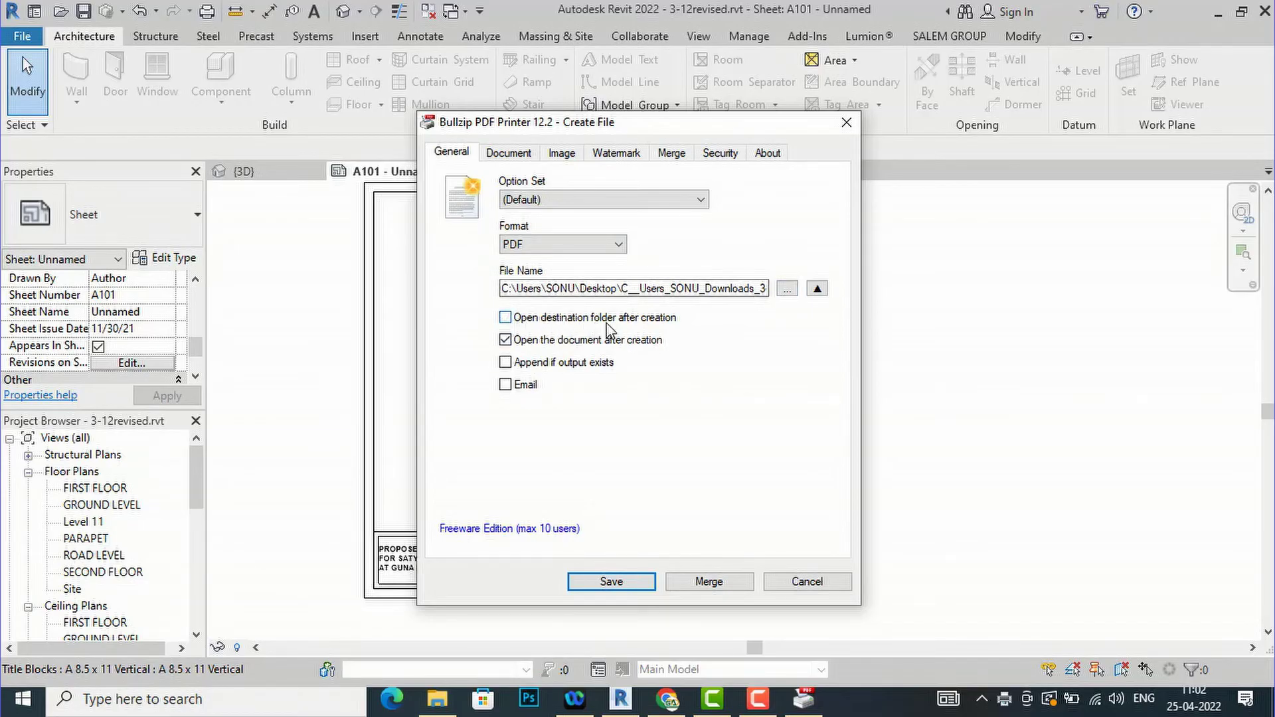
{"action": "left_click", "coordinate": [506, 318]}
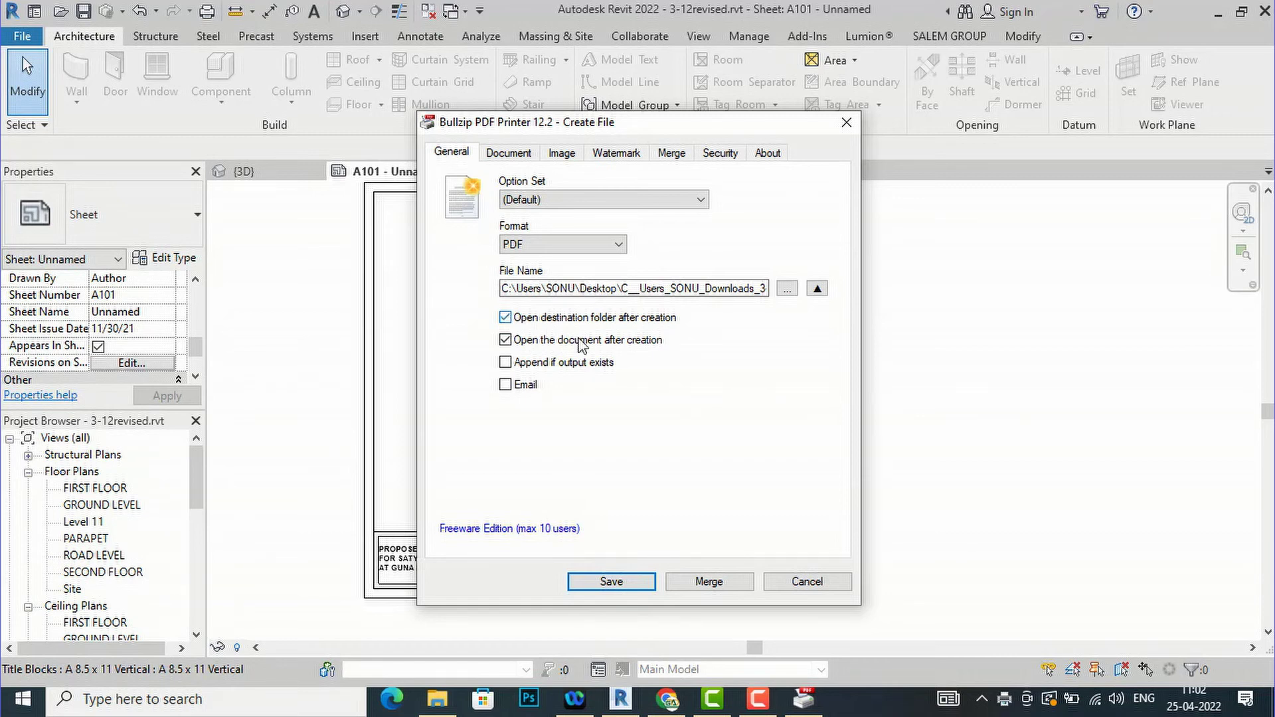
Leave the PDF document quality and initial zoom level at Default.
{"action": "left_click", "coordinate": [503, 154]}
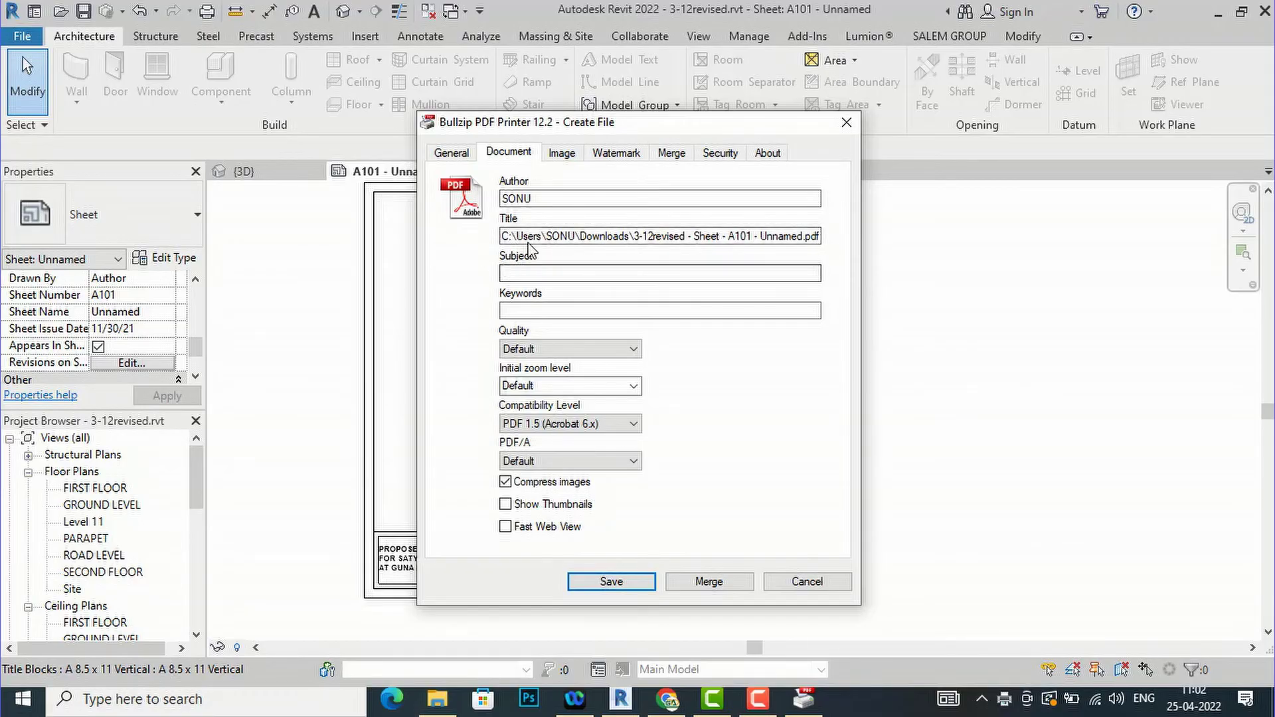
{"action": "left_click", "coordinate": [562, 273]}
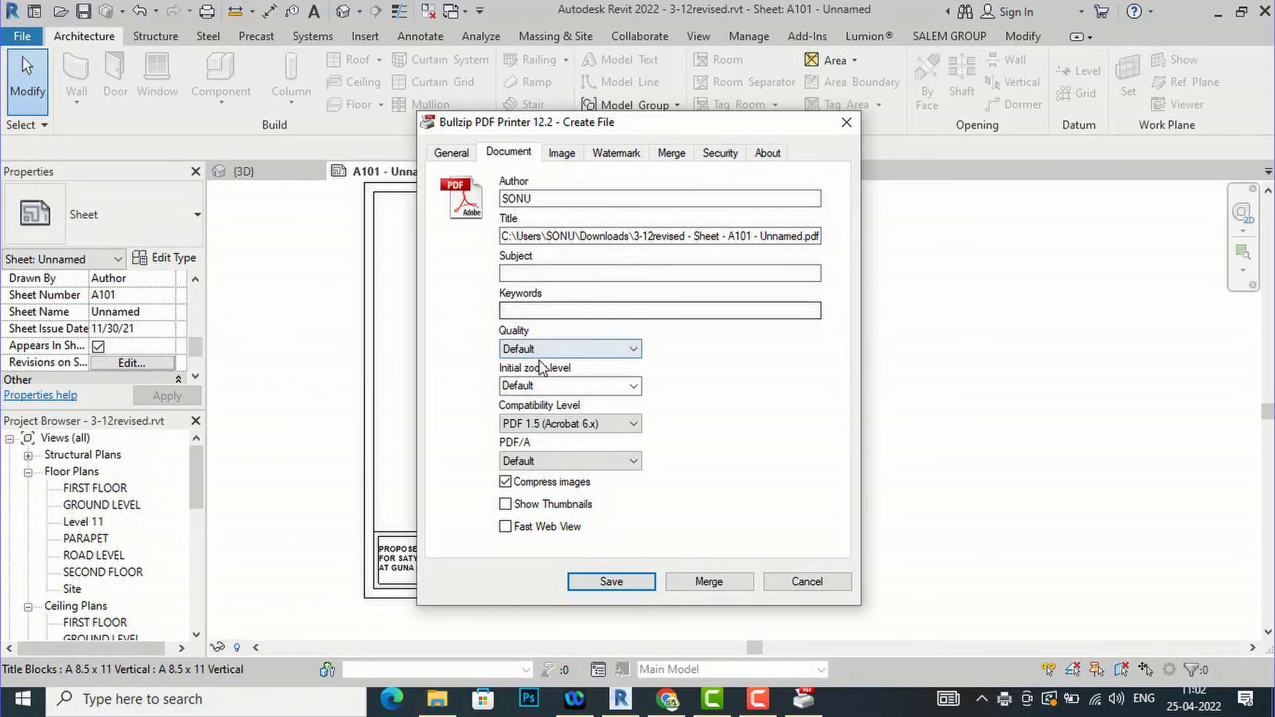
{"action": "left_click", "coordinate": [558, 349]}
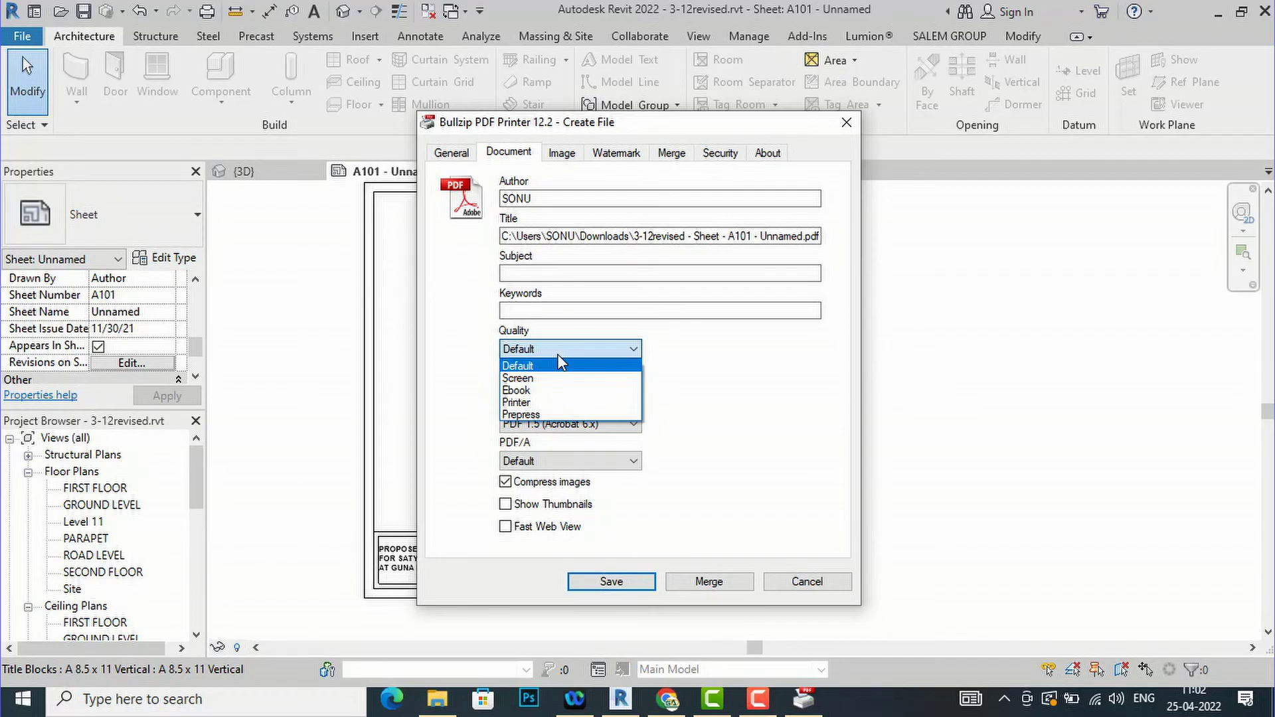
{"action": "left_click", "coordinate": [561, 366]}
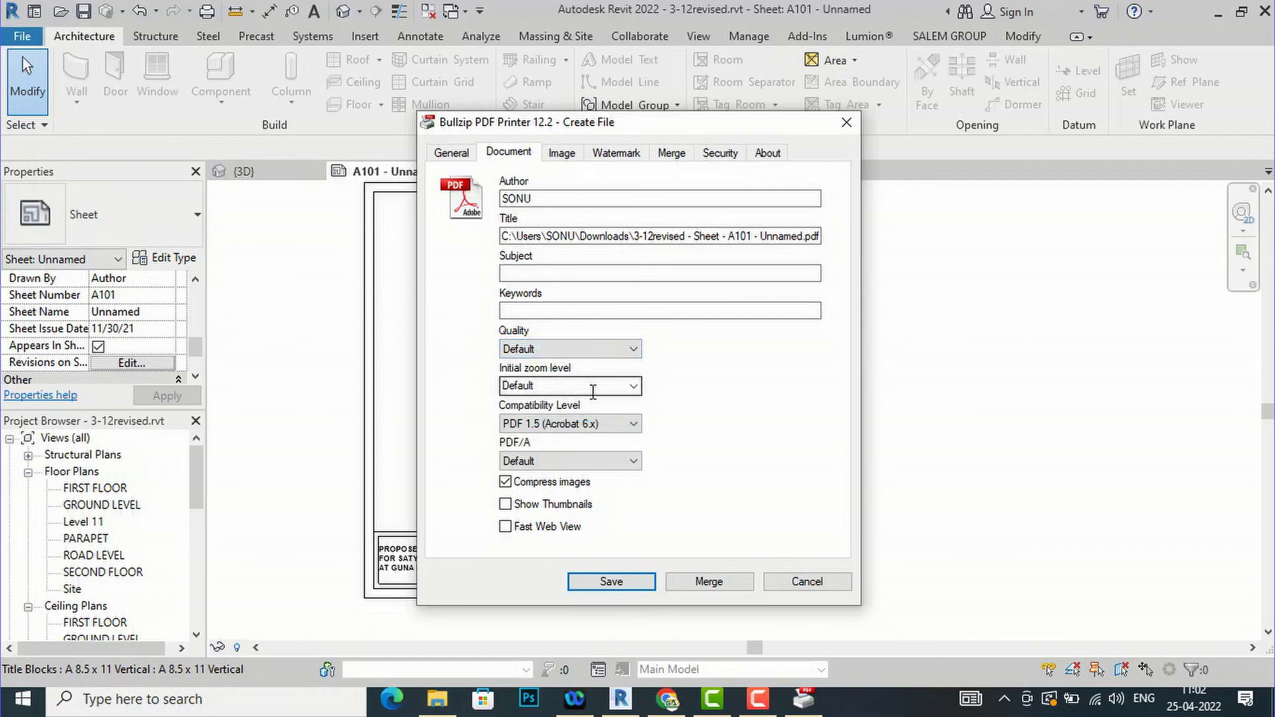
{"action": "left_click", "coordinate": [634, 389]}
{"action": "left_click", "coordinate": [634, 385]}
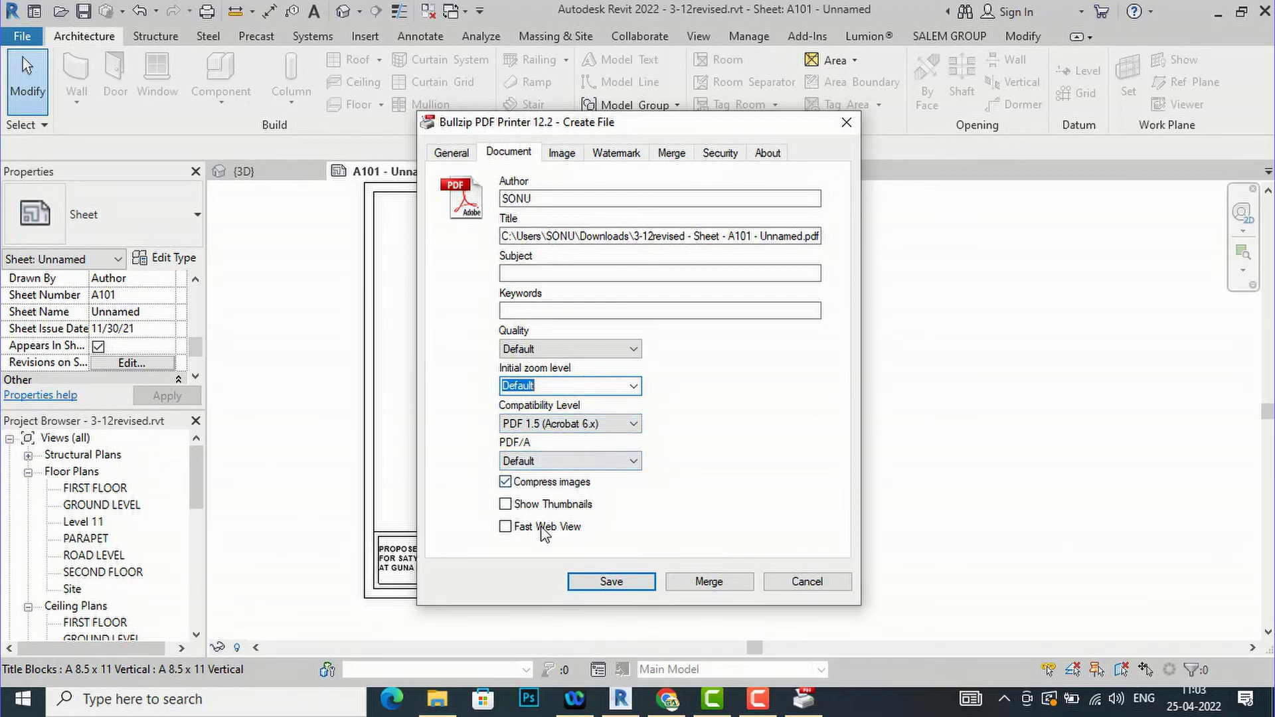
Review the Image, Watermark, Merge and Security settings, then save the PDF from General.
{"action": "left_click", "coordinate": [563, 154]}
{"action": "left_click", "coordinate": [605, 156]}
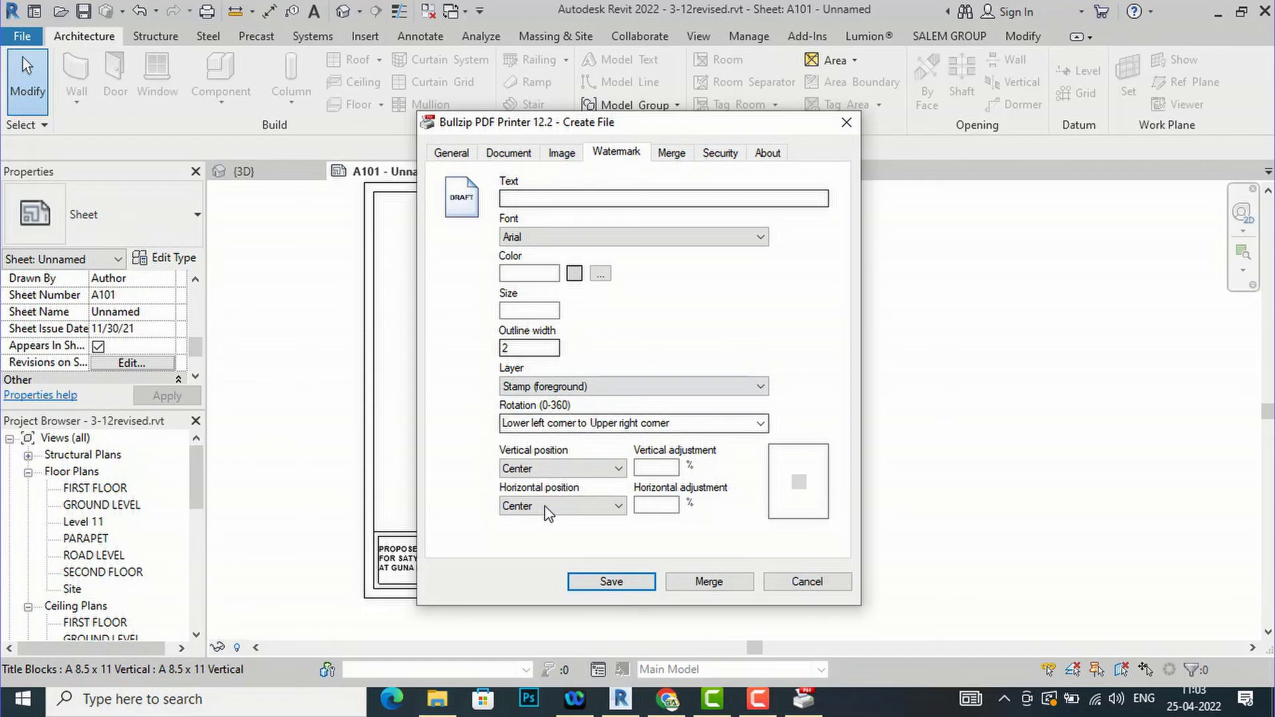
{"action": "left_click", "coordinate": [673, 154]}
{"action": "left_click", "coordinate": [717, 154]}
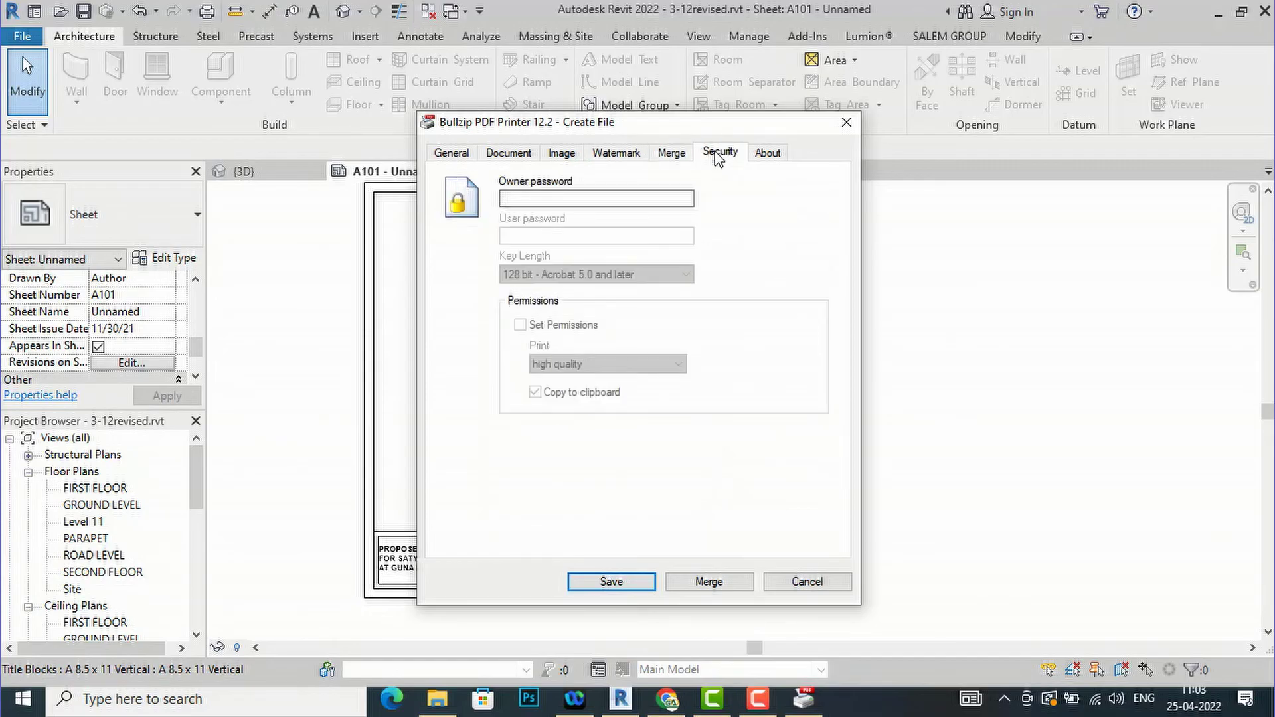
{"action": "left_click", "coordinate": [452, 154]}
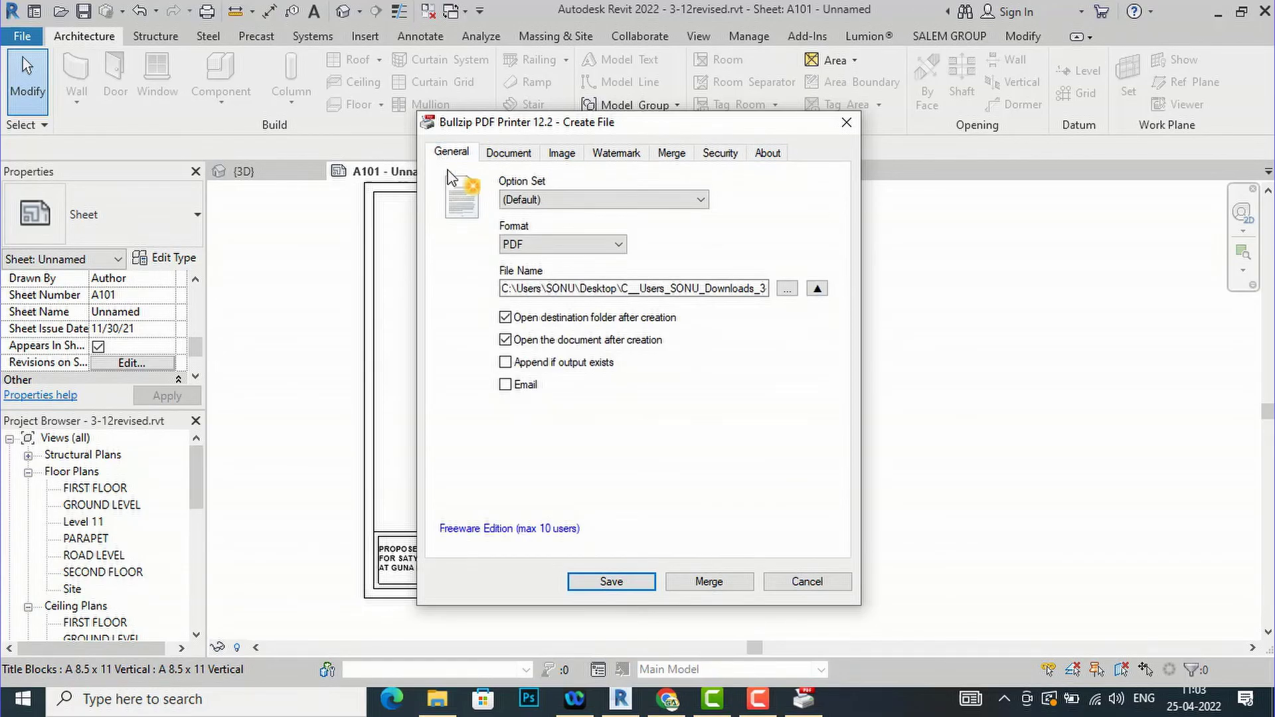
{"action": "left_click", "coordinate": [611, 582]}
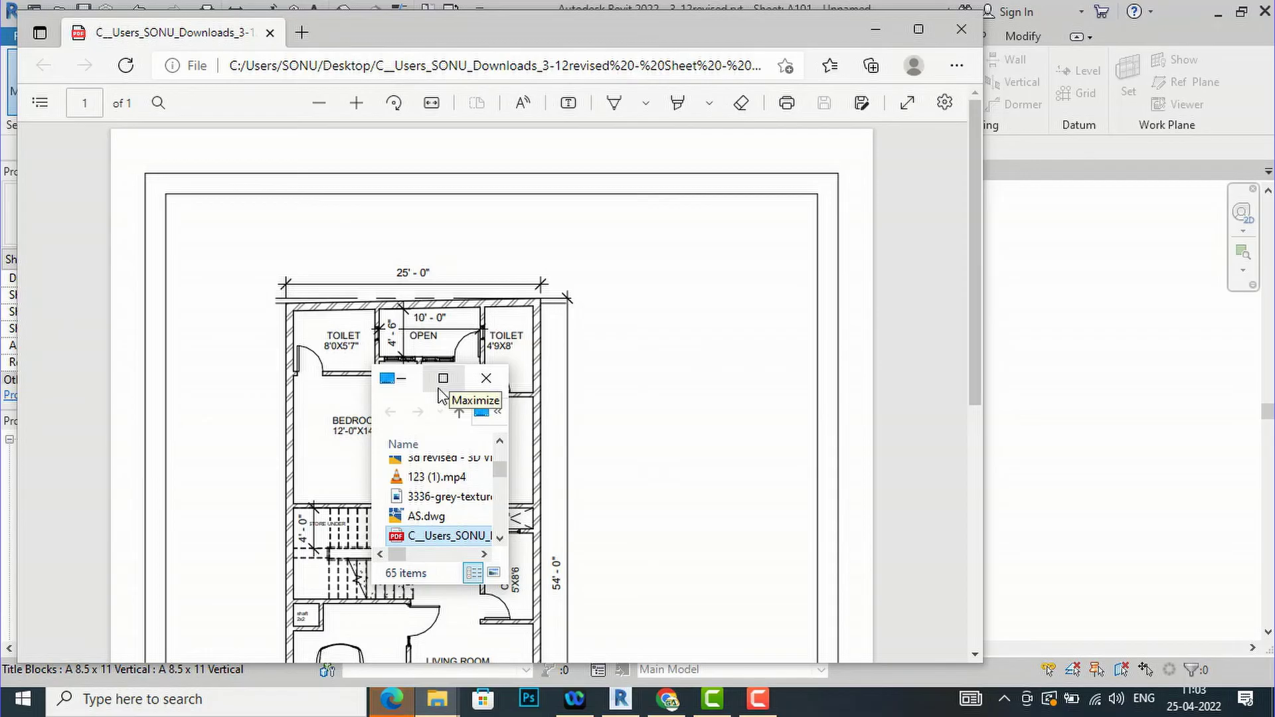
Maximize the Desktop folder showing the new PDF, then bring the opened PDF forward.
{"action": "left_click", "coordinate": [441, 390]}
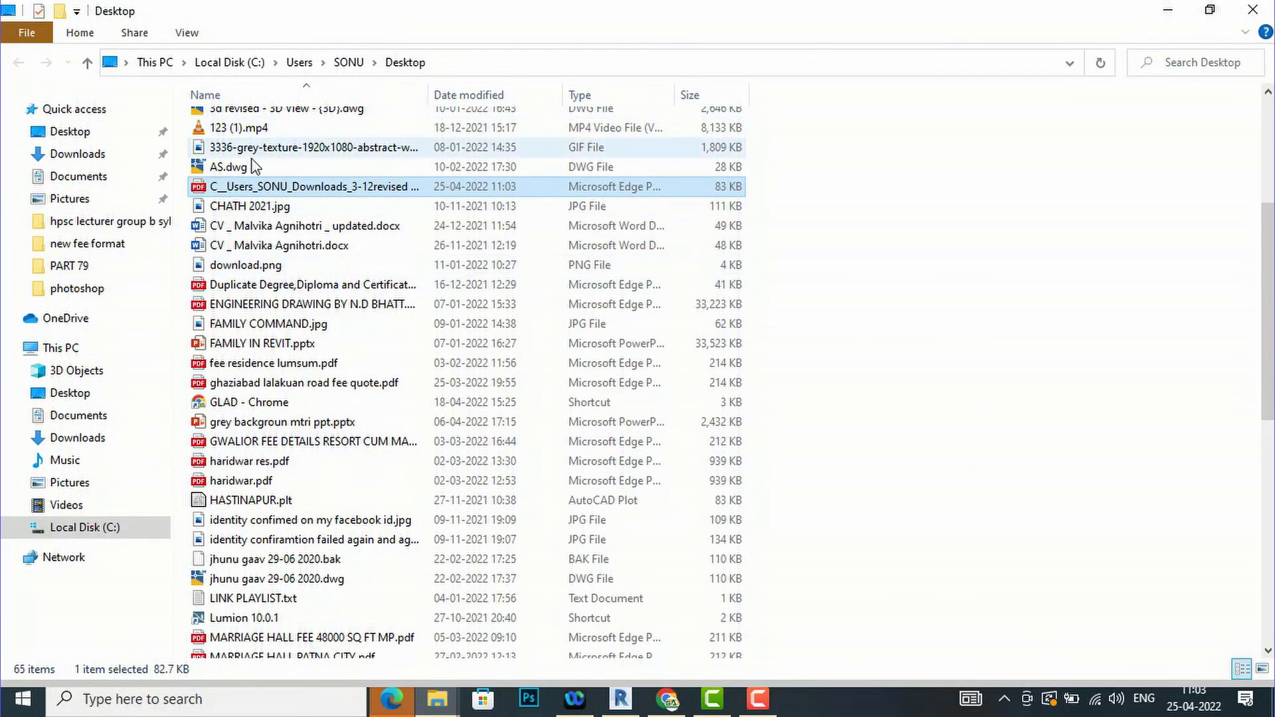
{"action": "left_click", "coordinate": [393, 698]}
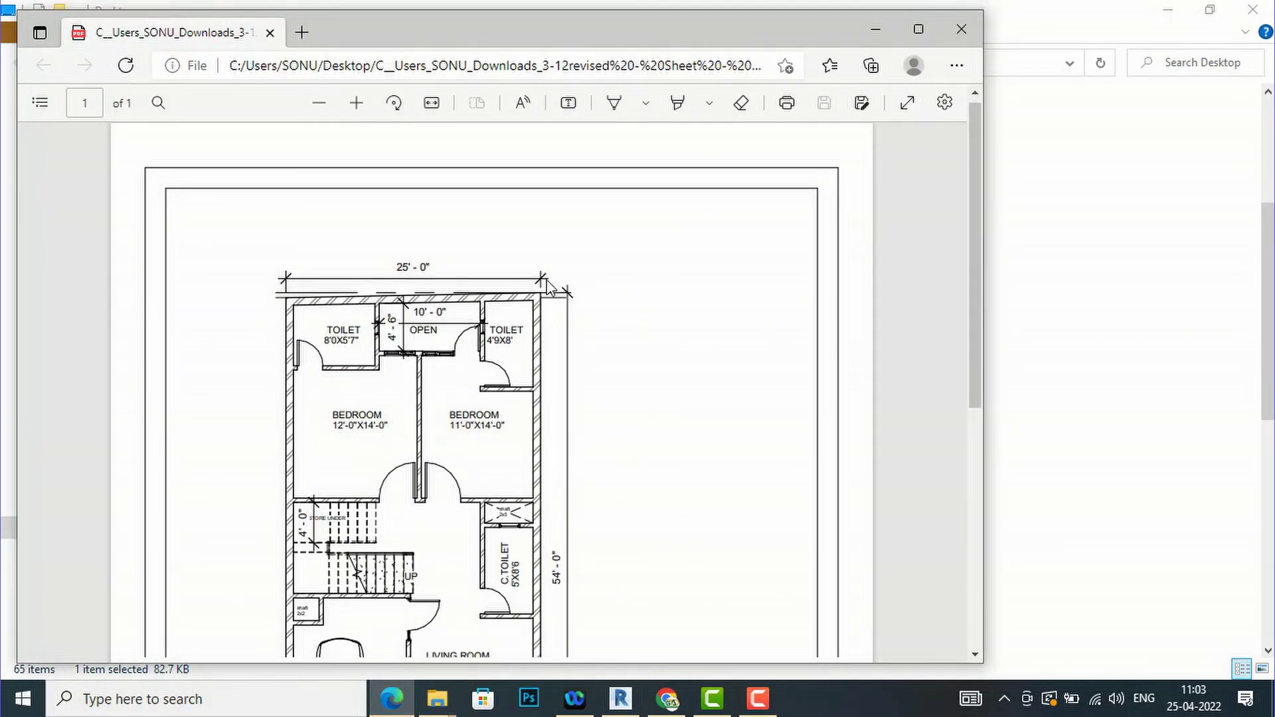
Maximize the A101 PDF in Edge, scroll through plan and title block, then return to Revit.
{"action": "left_click", "coordinate": [919, 30]}
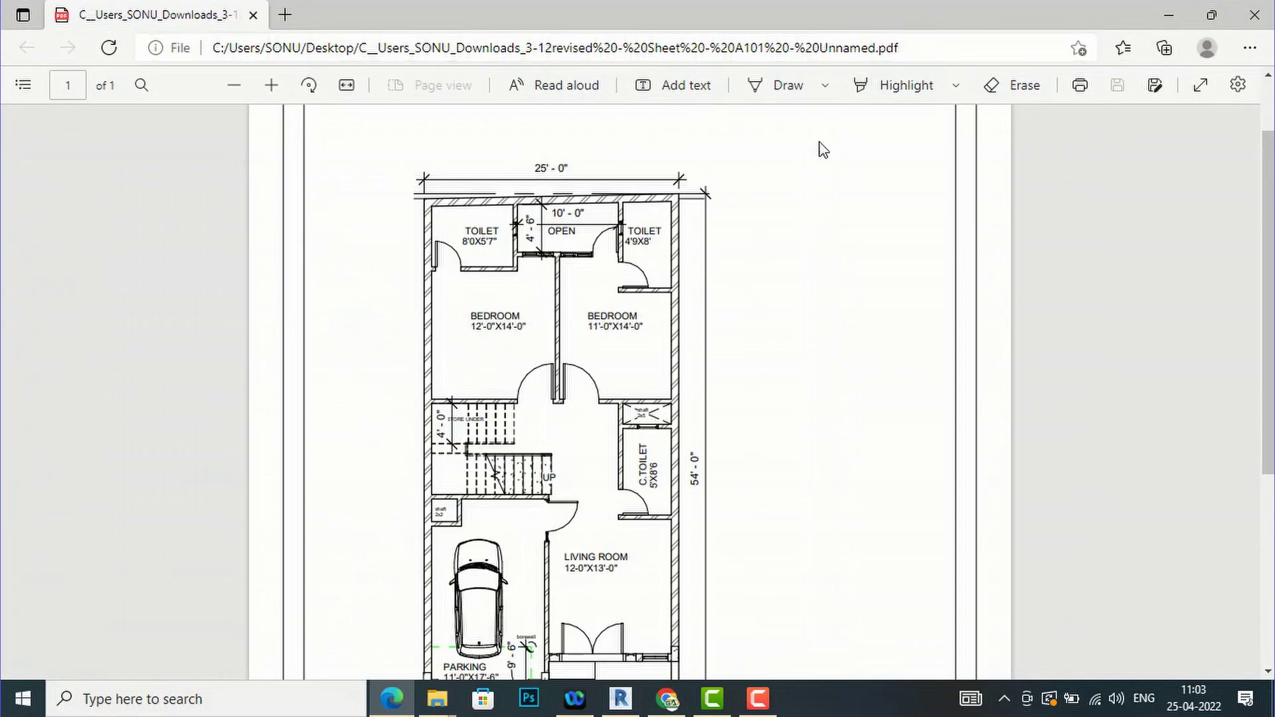
{"action": "scroll", "coordinate": [763, 293], "scroll_direction": "down", "scroll_amount": 5}
{"action": "scroll", "coordinate": [789, 469], "scroll_direction": "up", "scroll_amount": 5}
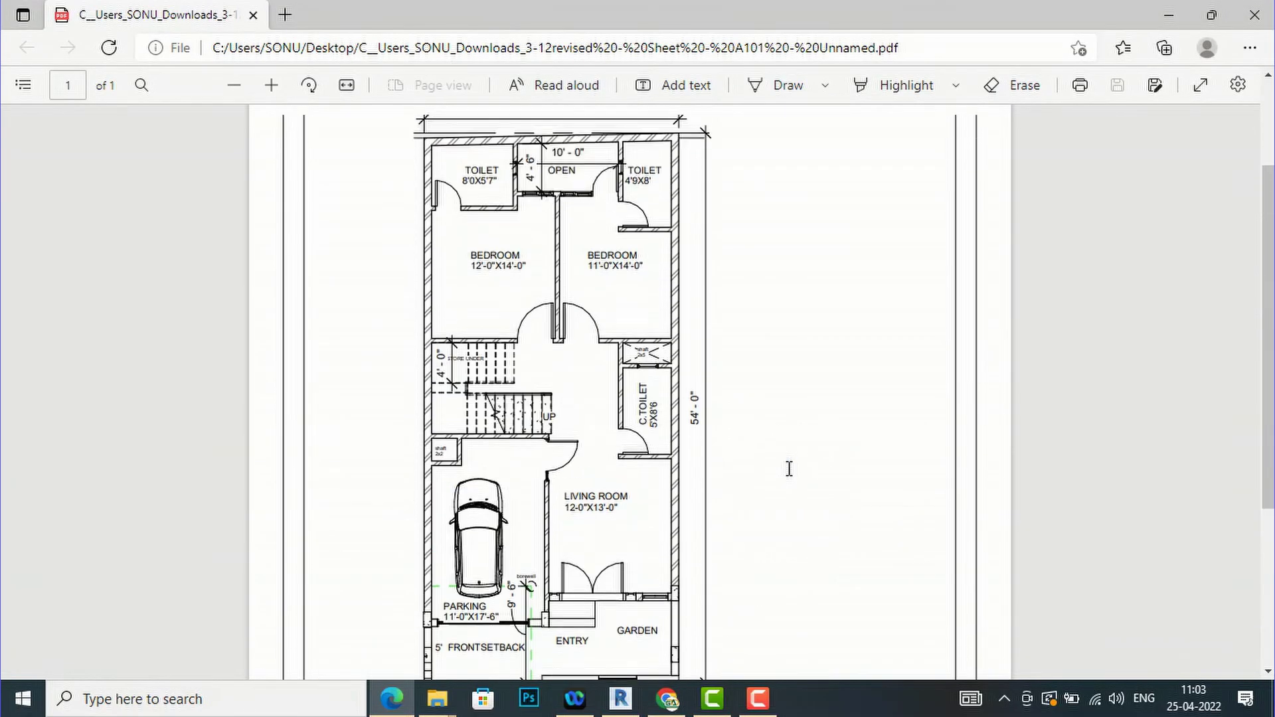
{"action": "scroll", "coordinate": [664, 266], "scroll_direction": "down", "scroll_amount": 5}
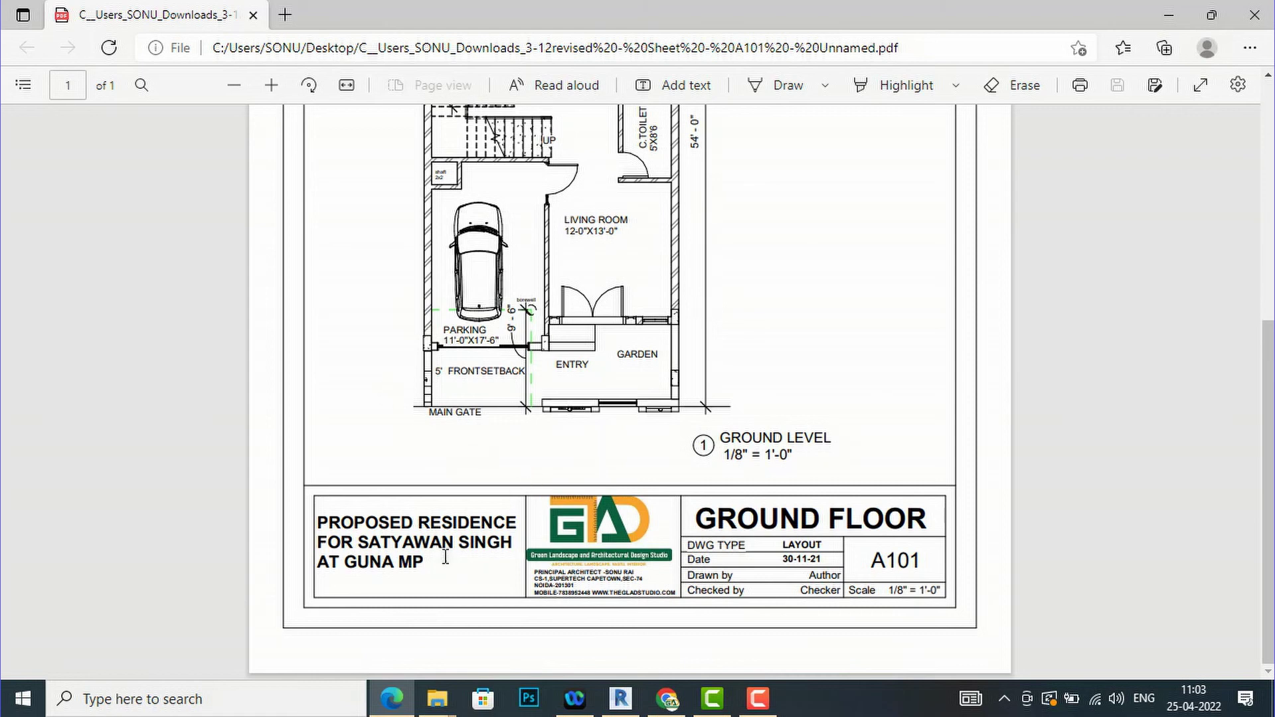
{"action": "scroll", "coordinate": [798, 551], "scroll_direction": "up", "scroll_amount": 5}
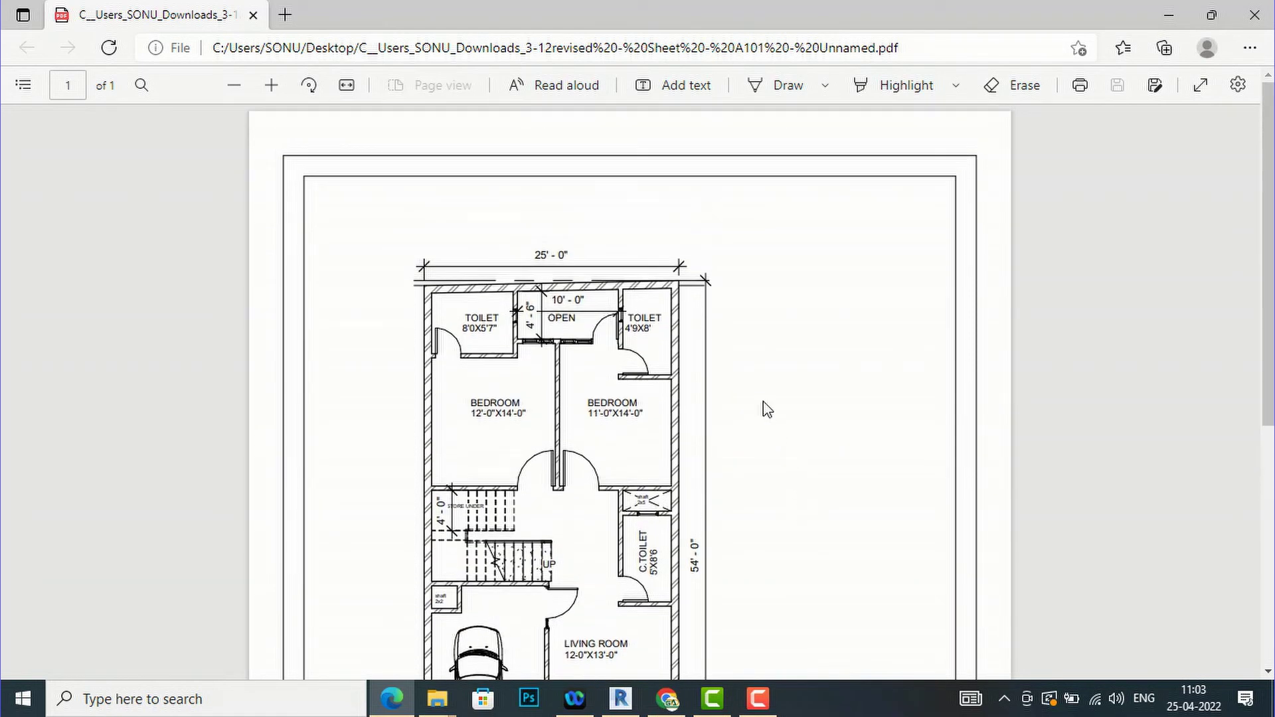
{"action": "scroll", "coordinate": [359, 147], "scroll_direction": "down", "scroll_amount": 3}
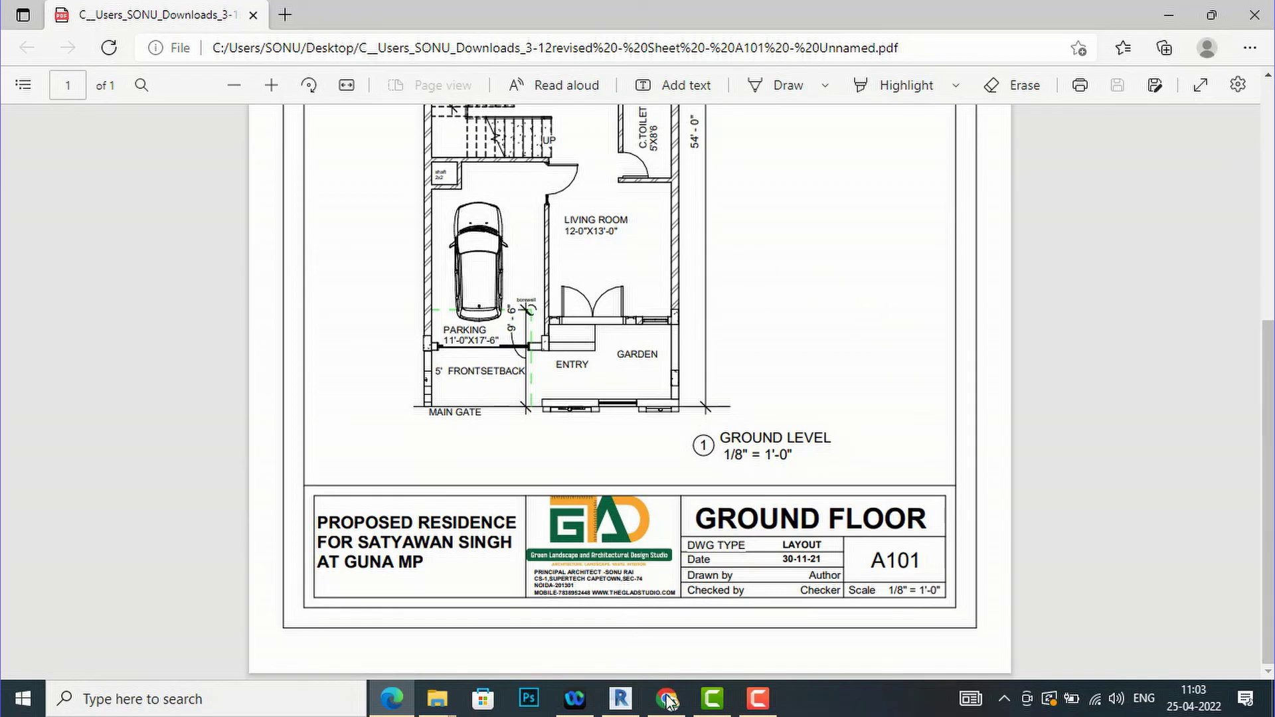
{"action": "left_click", "coordinate": [621, 698]}
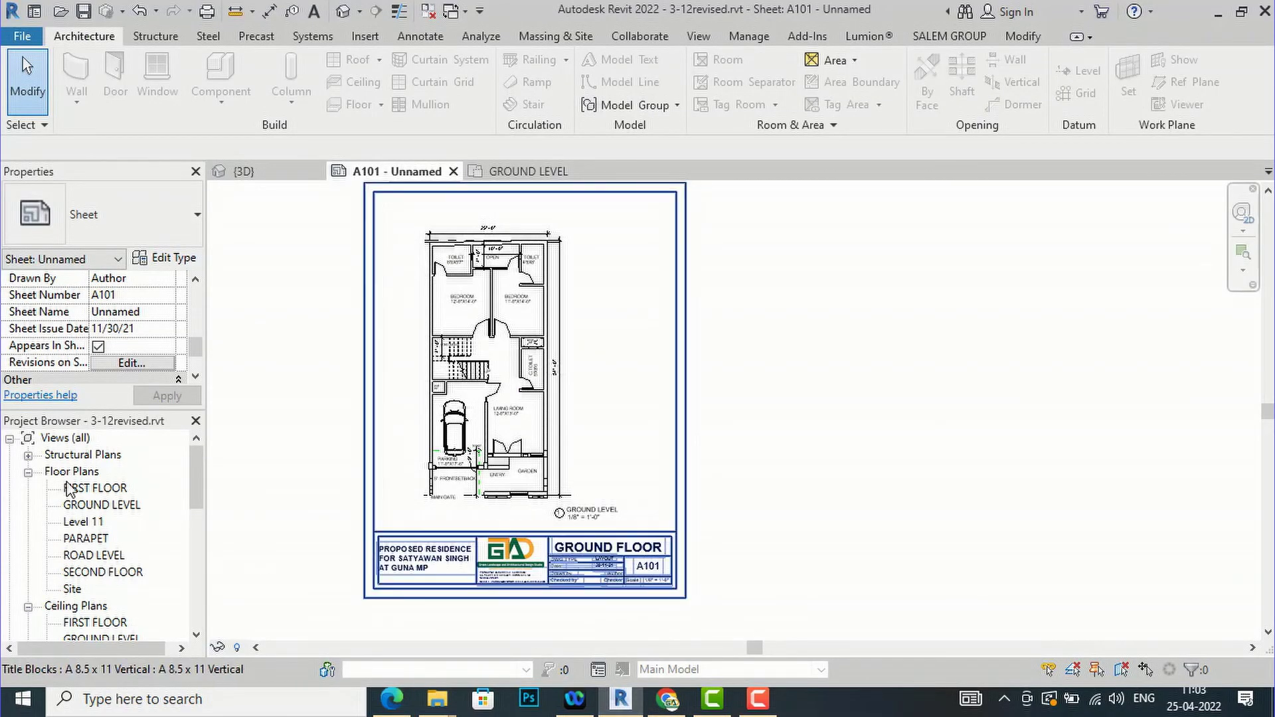
{"action": "left_click", "coordinate": [509, 425]}
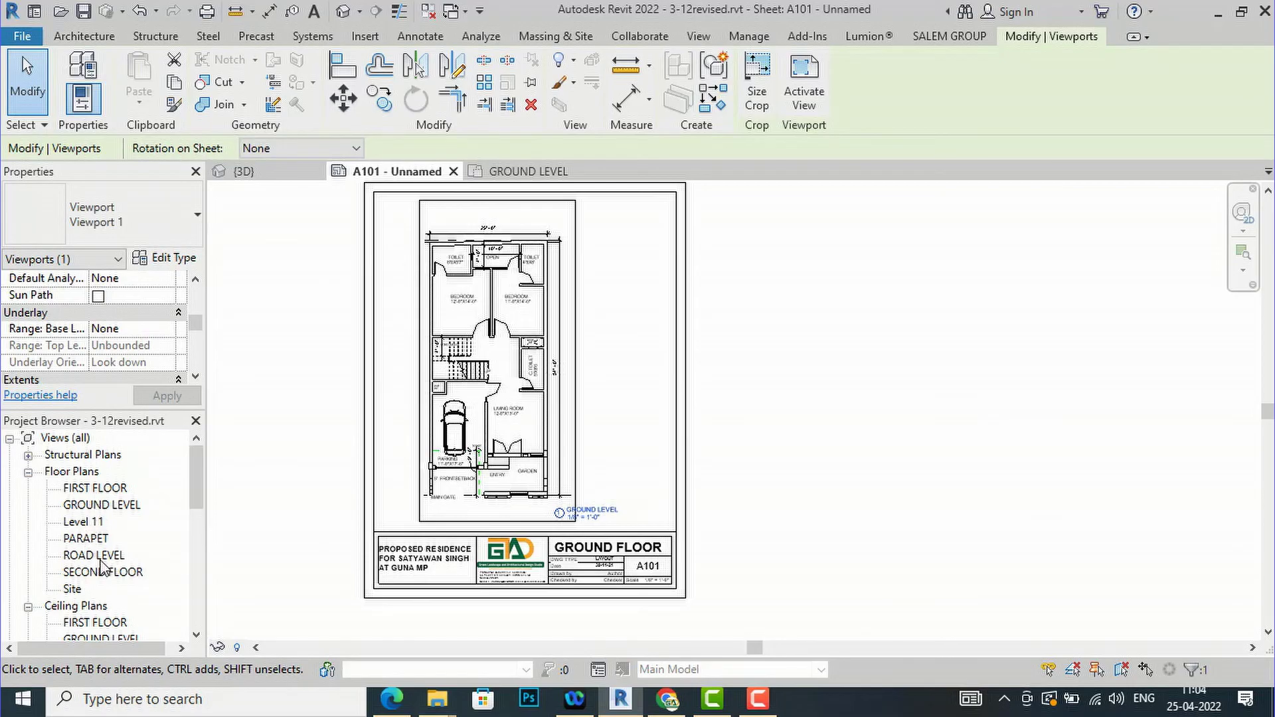
{"action": "scroll", "coordinate": [113, 551], "scroll_direction": "down", "scroll_amount": 5}
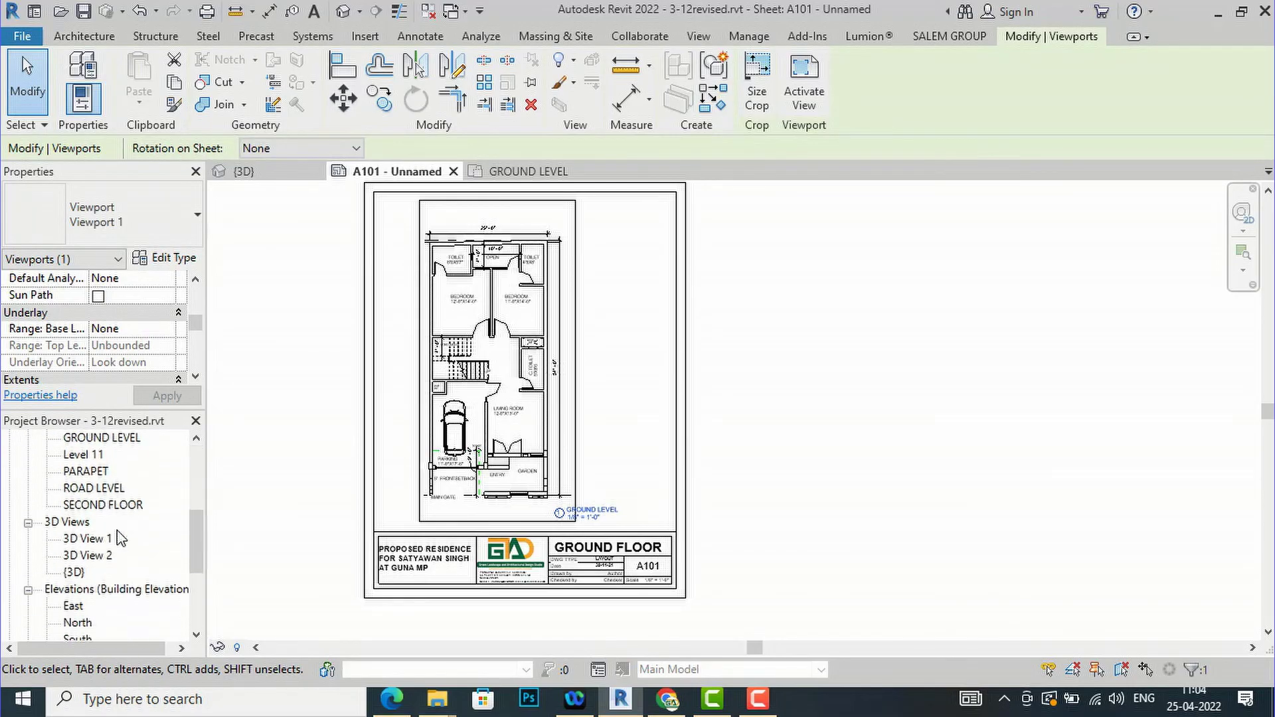
{"action": "scroll", "coordinate": [121, 528], "scroll_direction": "down", "scroll_amount": 2}
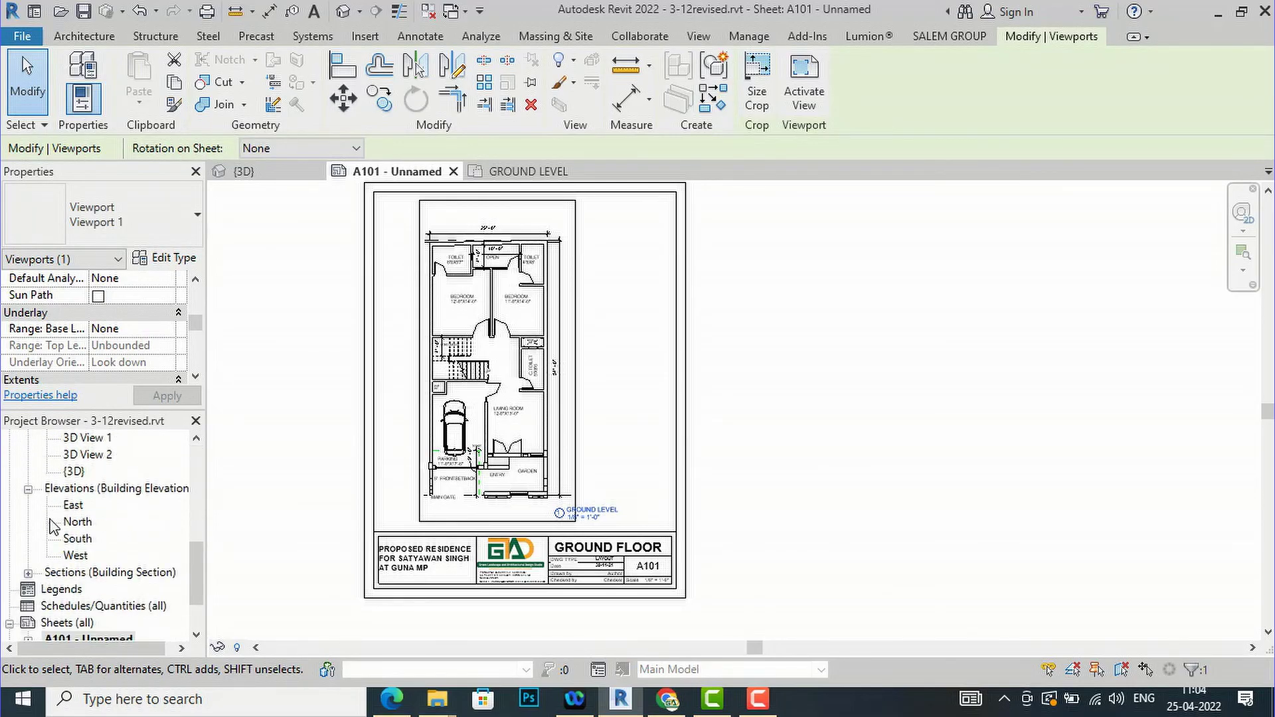
{"action": "scroll", "coordinate": [96, 491], "scroll_direction": "up", "scroll_amount": 1}
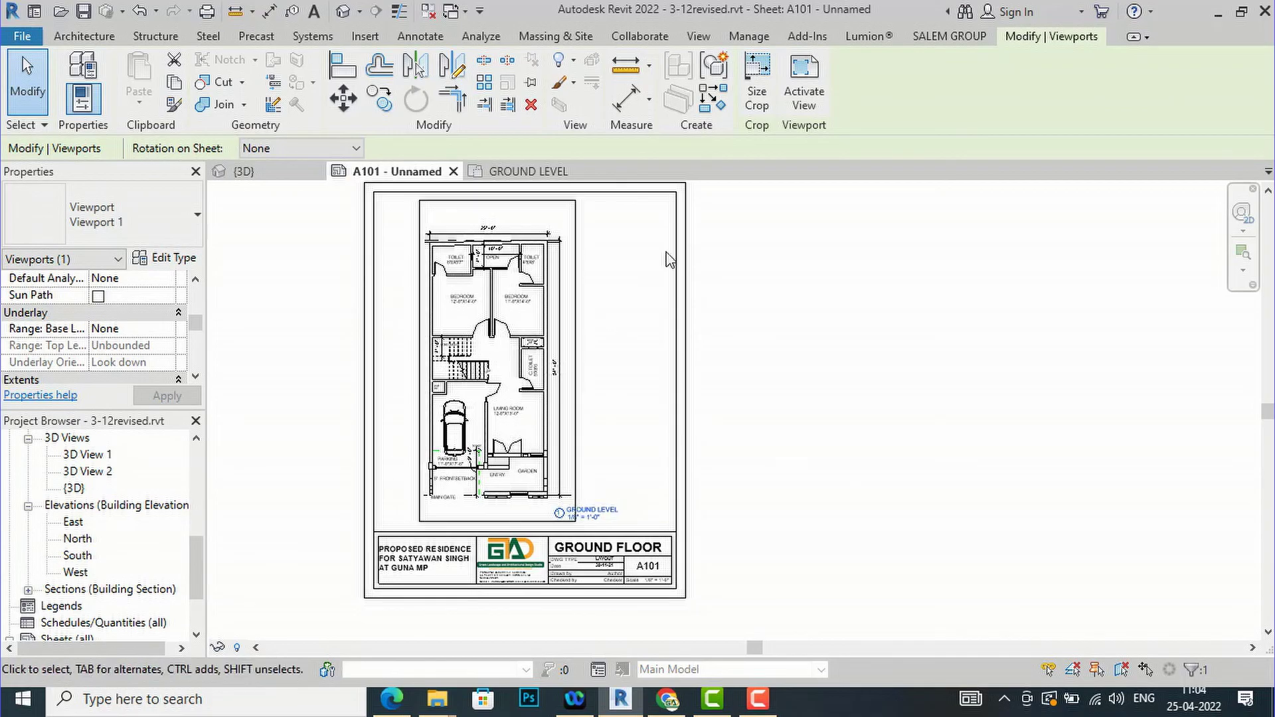
{"action": "scroll", "coordinate": [135, 575], "scroll_direction": "down", "scroll_amount": 2}
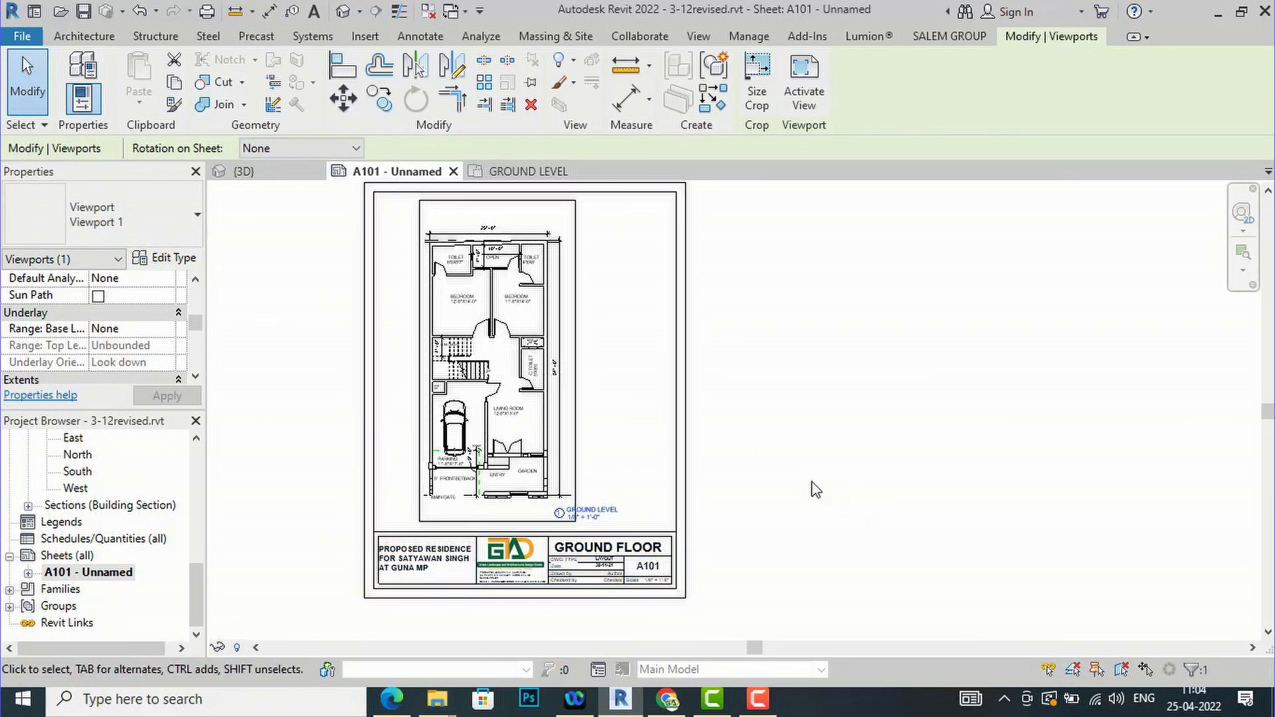
{"action": "scroll", "coordinate": [379, 275], "scroll_direction": "up", "scroll_amount": 1}
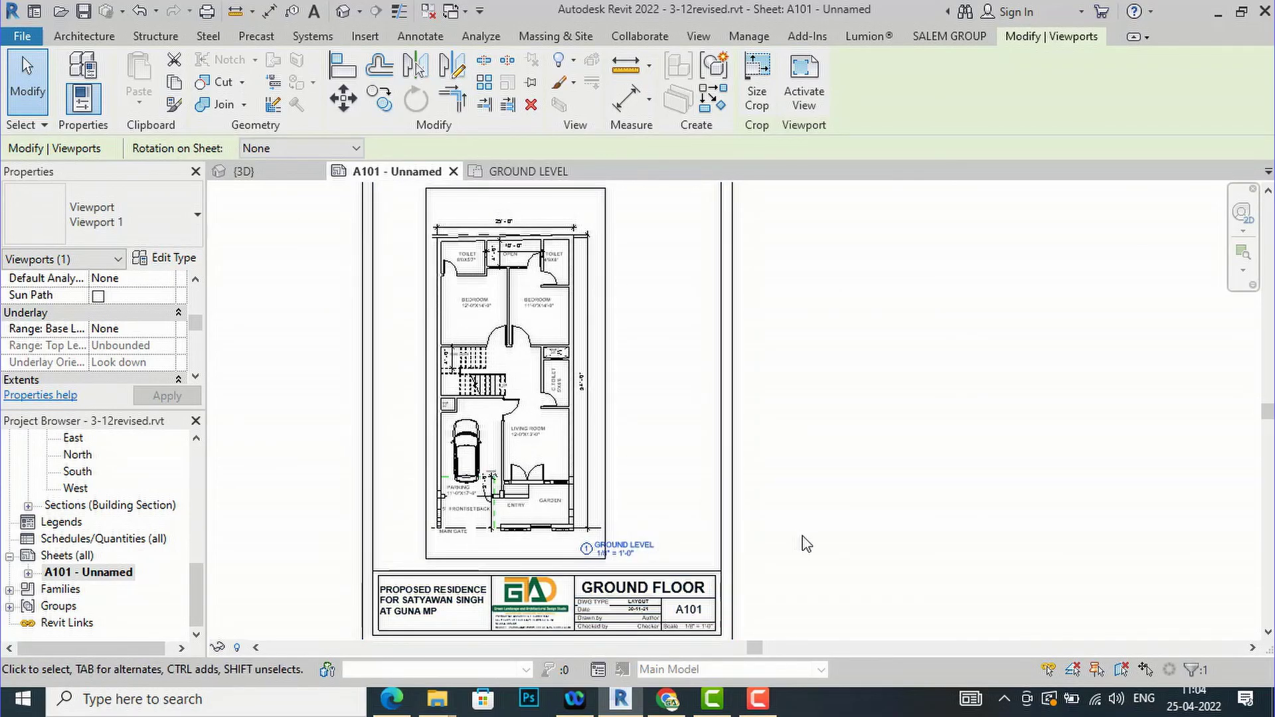
{"action": "scroll", "coordinate": [806, 543], "scroll_direction": "down", "scroll_amount": 1}
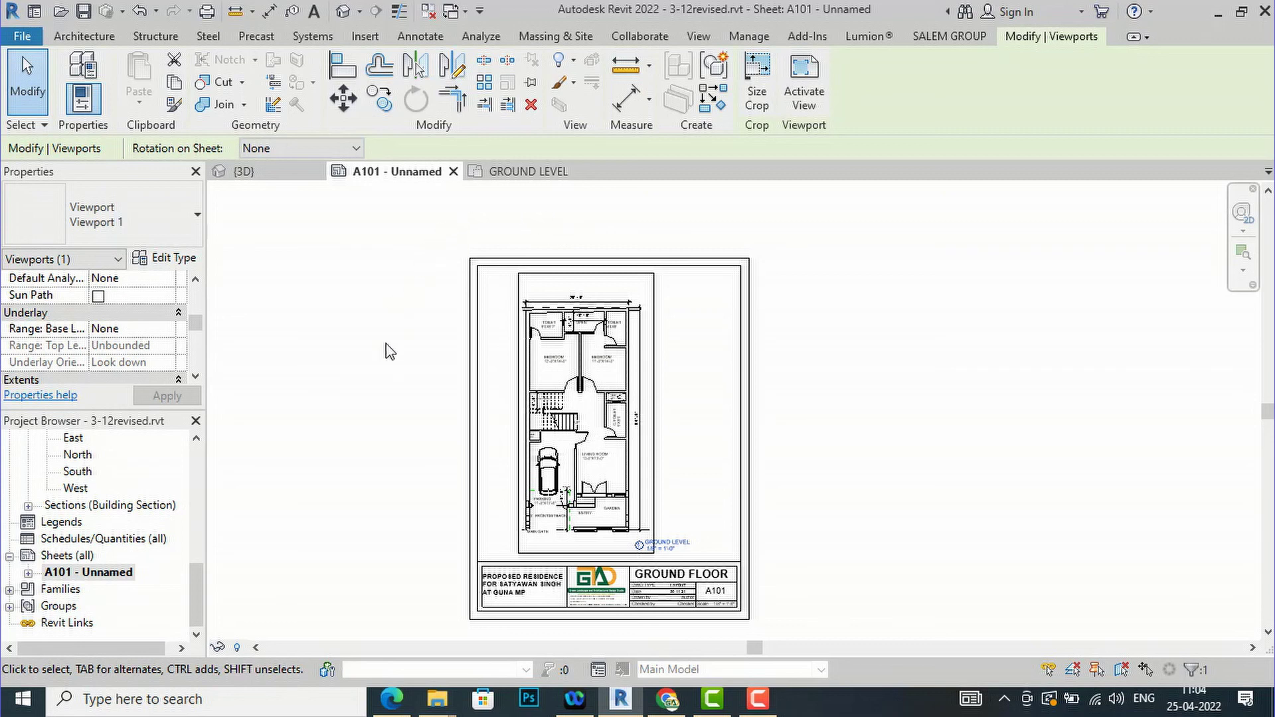